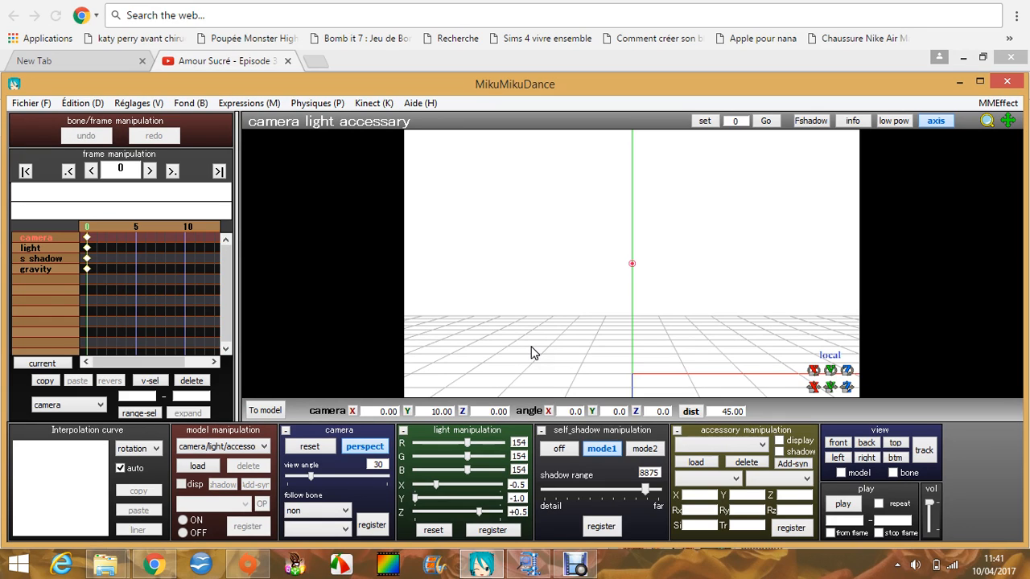
Maximize the window, start loading a model and browse to the tda_miku_trio_dl_by_xoriu-d7fk6zx folder in Model MMD.
left_click(531, 352)
left_click(980, 81)
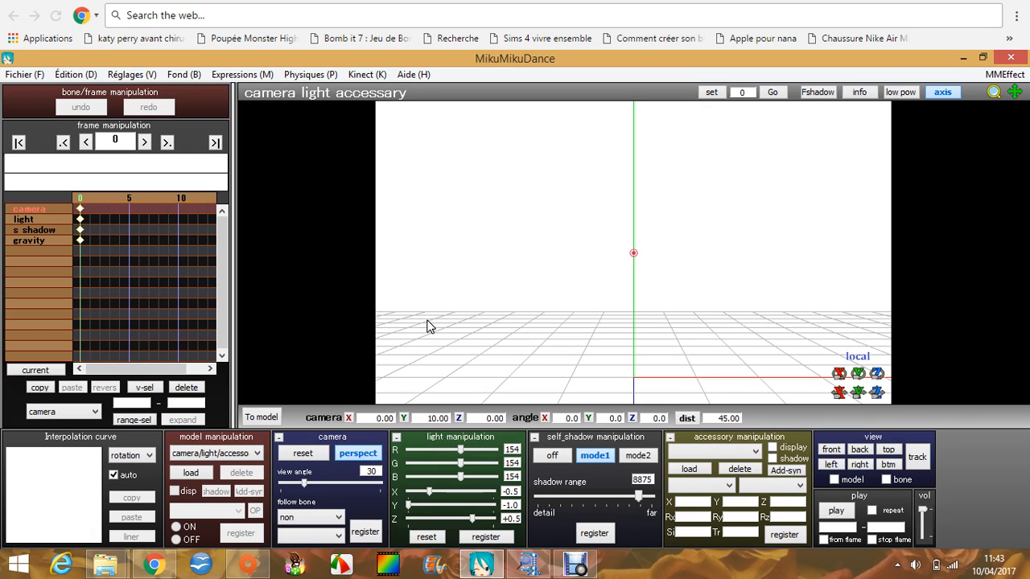
left_click(203, 478)
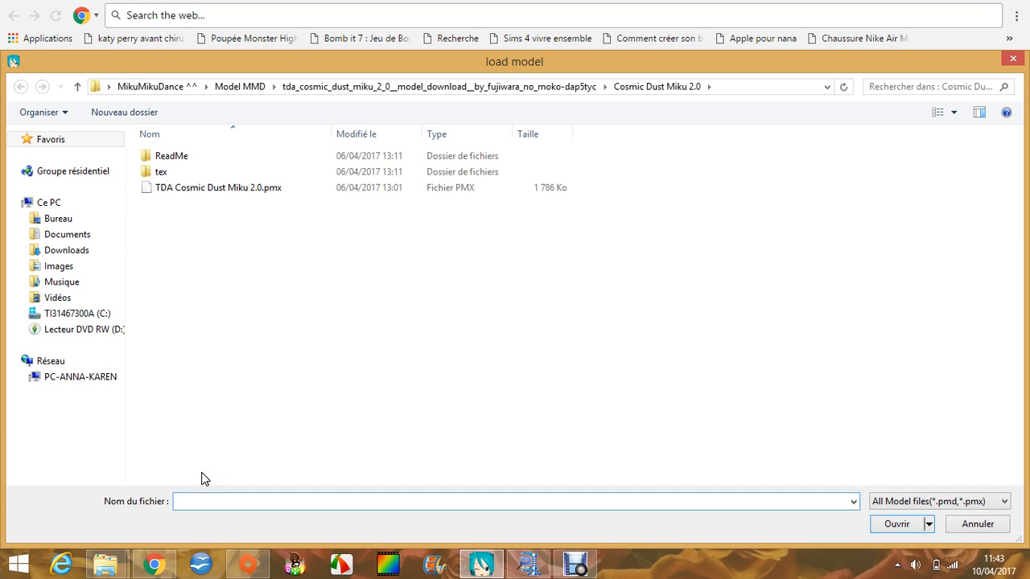
left_click(246, 95)
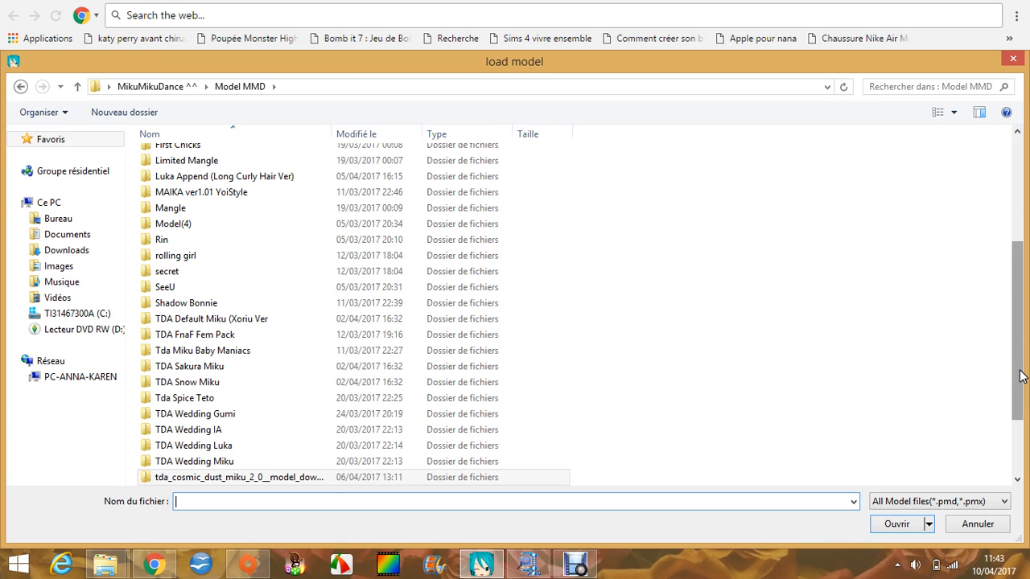
left_click_drag(1021, 376, 1020, 301)
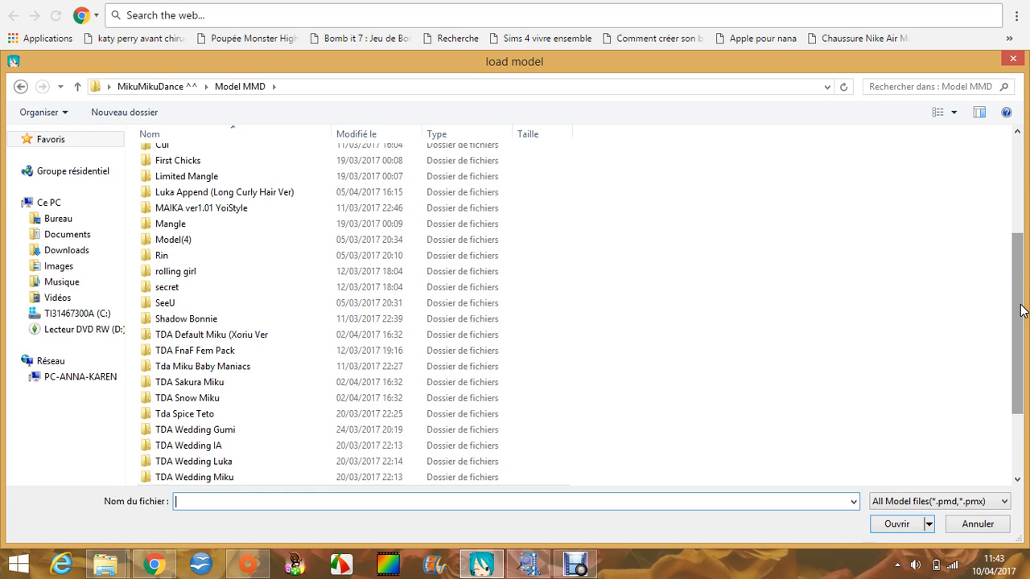
left_click_drag(1022, 310, 1025, 368)
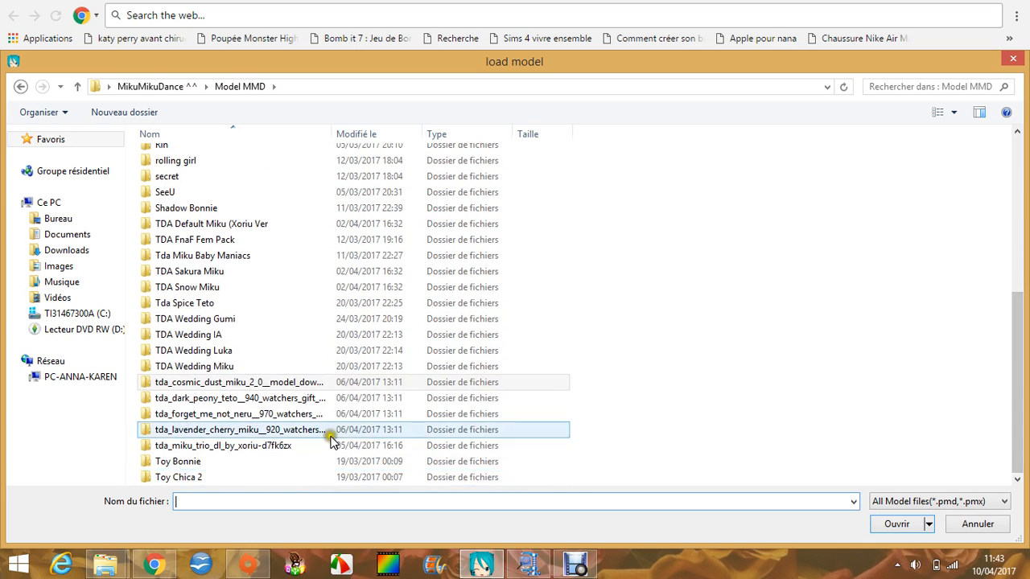
left_click(310, 475)
left_click(297, 445)
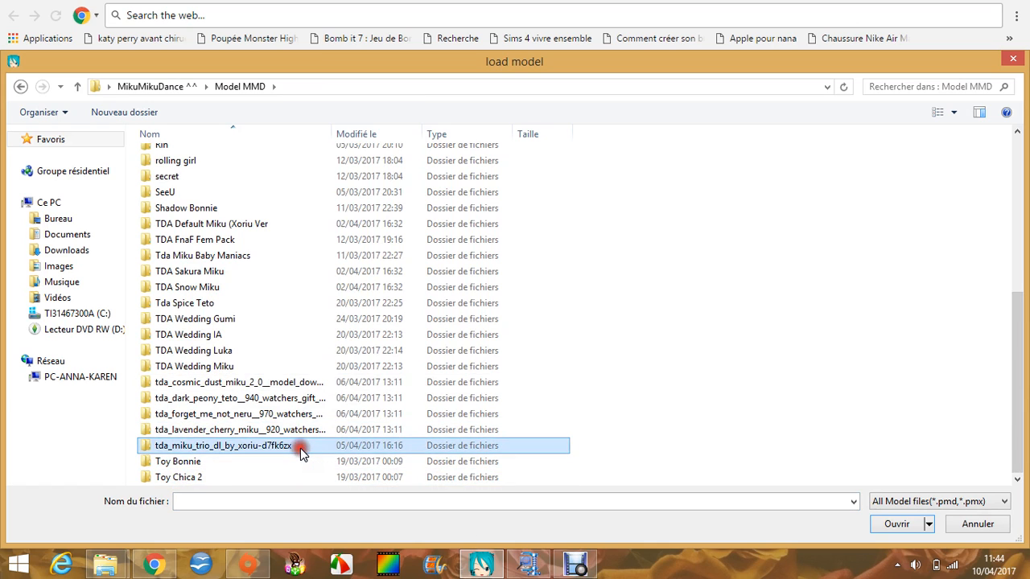
double_click(299, 448)
Load the TDA Default Miku (Xoriu Ver.) model from its folder and accept its model information.
left_click(298, 158)
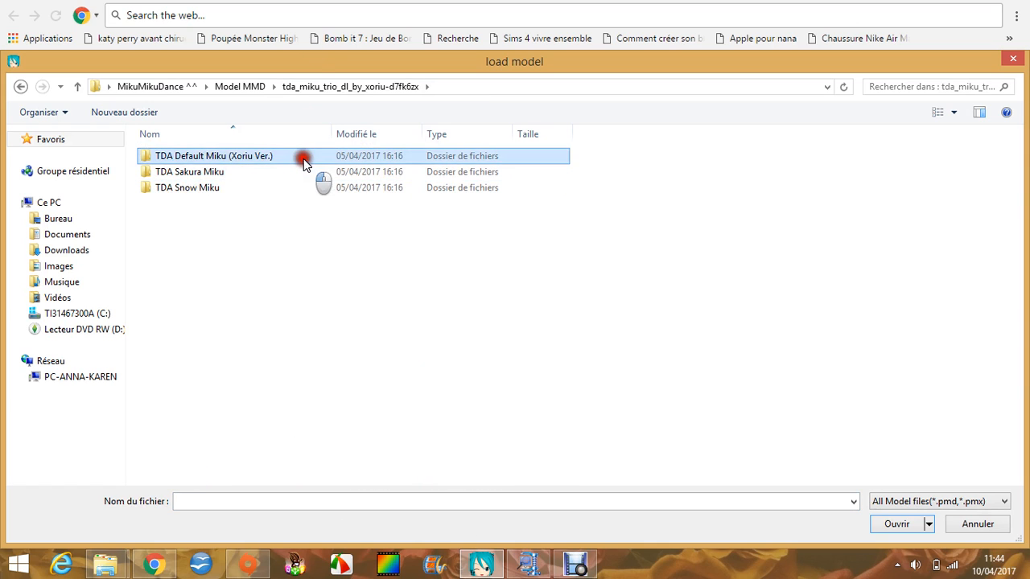
double_click(301, 159)
double_click(303, 159)
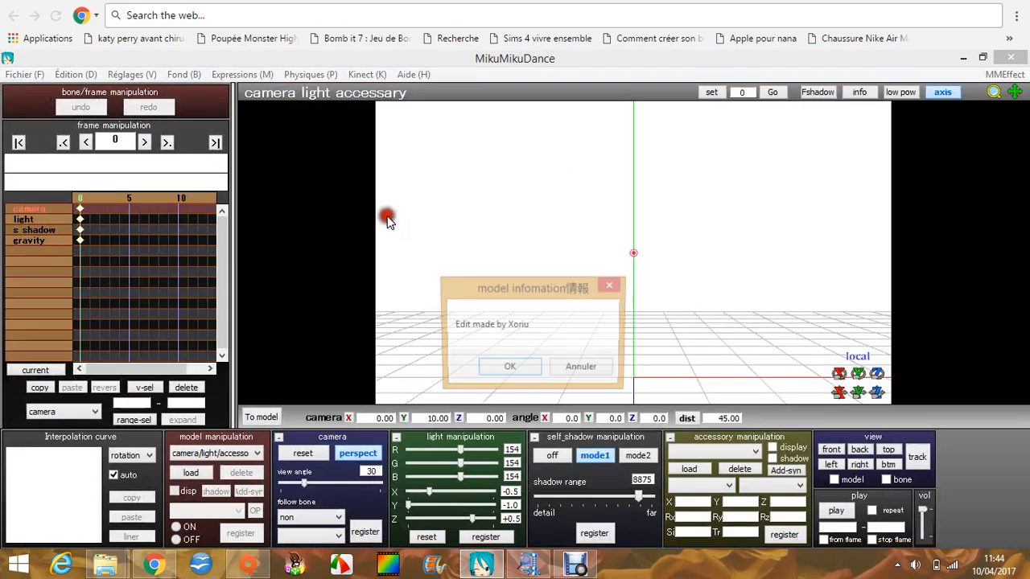
left_click(517, 369)
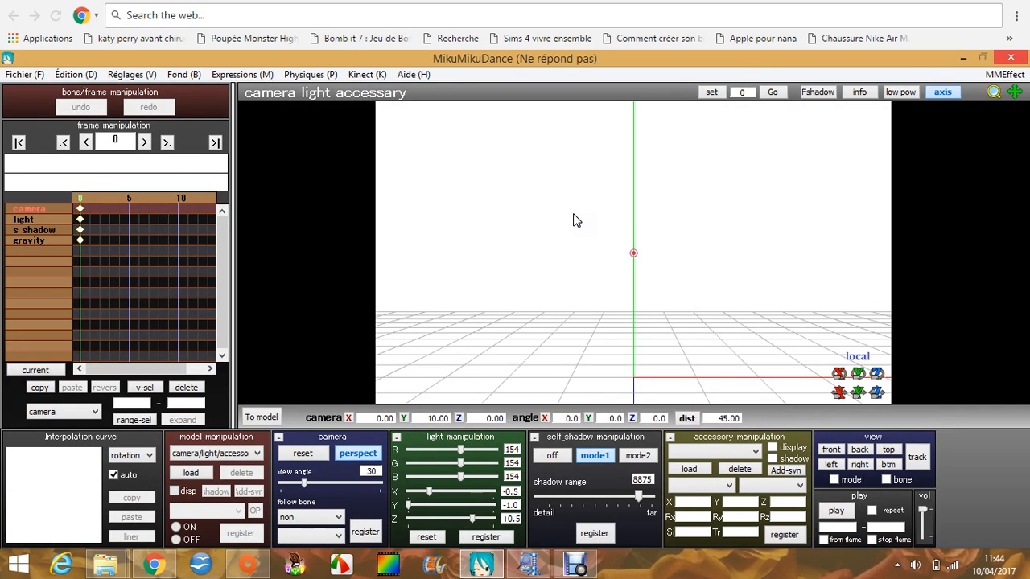
left_click(574, 214)
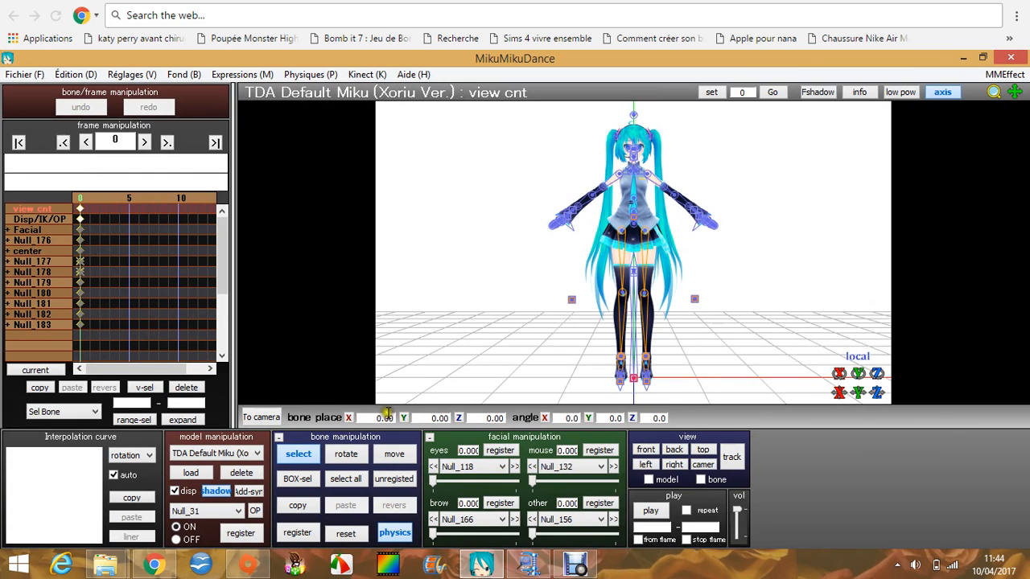
Turn off bone selection and switch from the Miku model to camera/light/accessory manipulation.
left_click(316, 454)
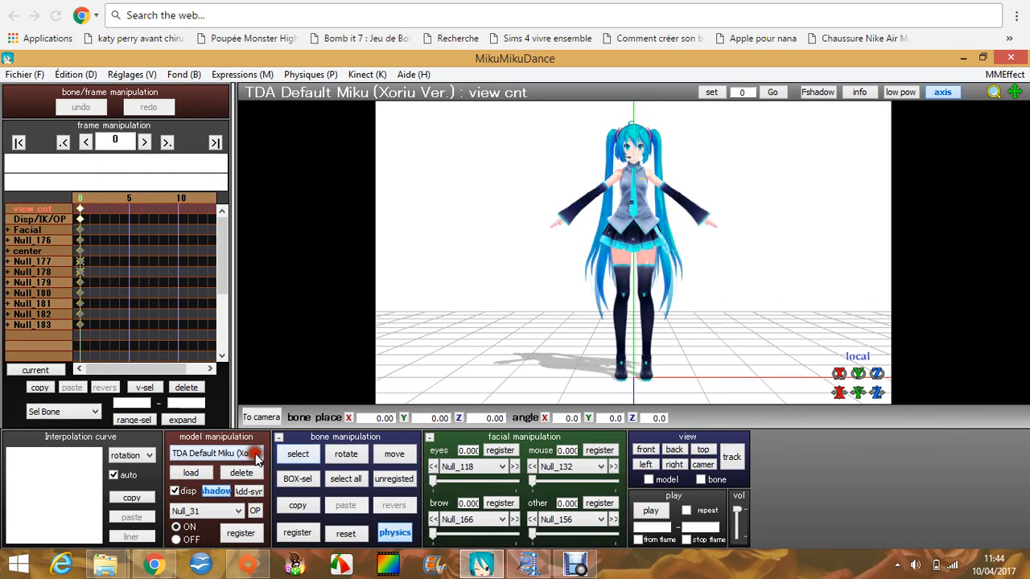
left_click(256, 454)
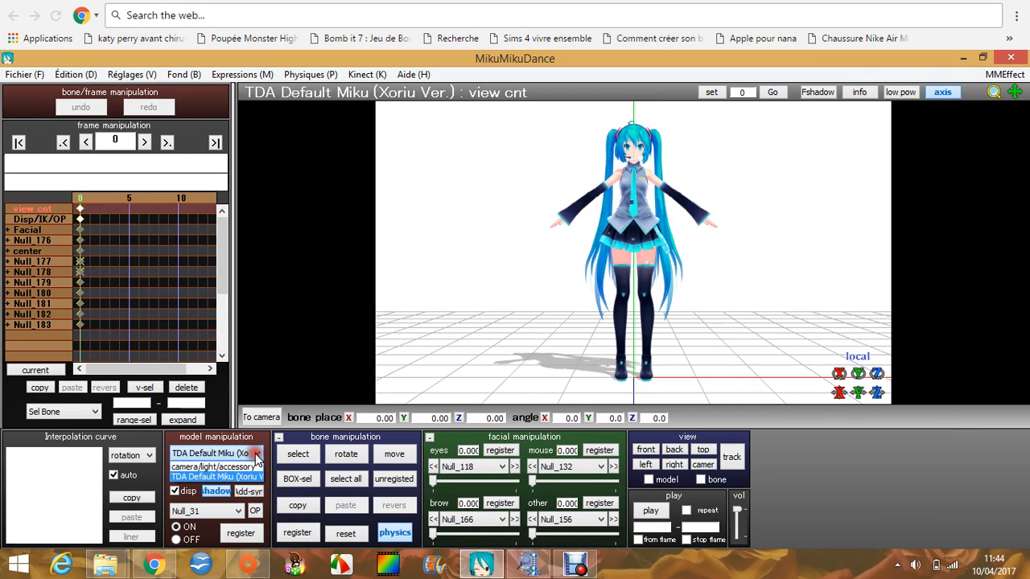
left_click(254, 466)
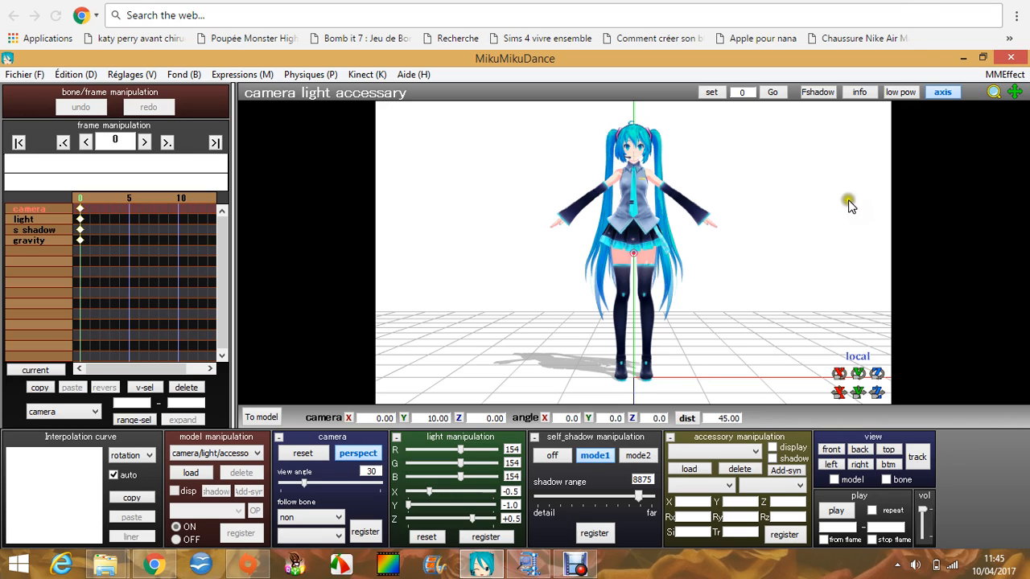
Load the HgDiffusion.x accessory from the HgDiffusion_v001 folder in Effect MMD.
left_click(684, 470)
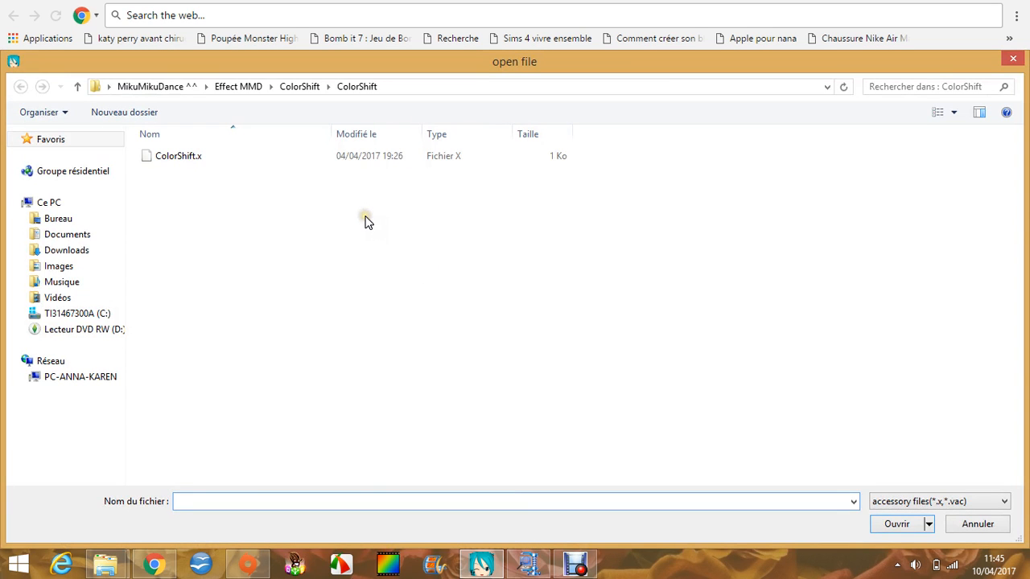
left_click(220, 88)
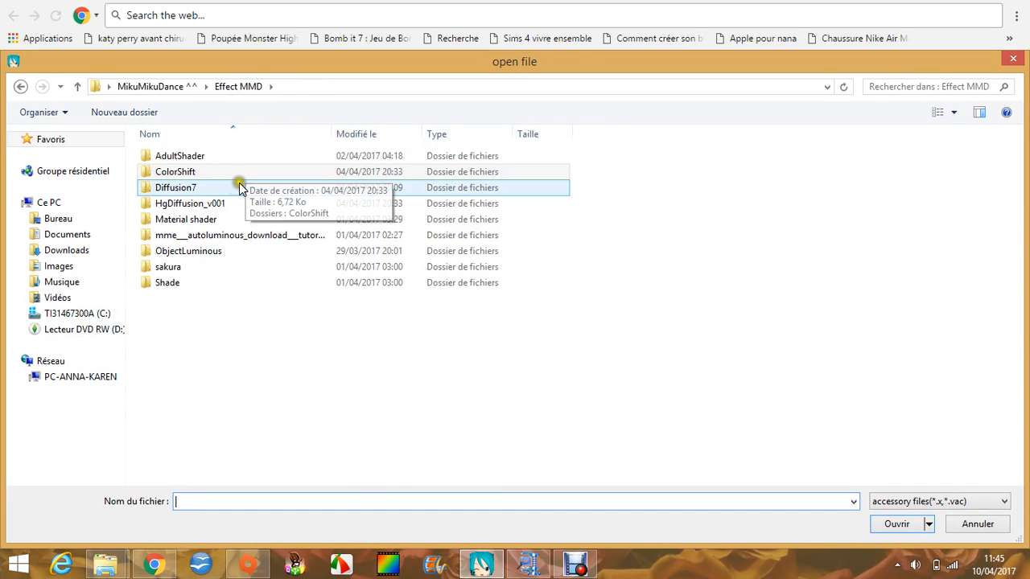
left_click(223, 205)
double_click(224, 205)
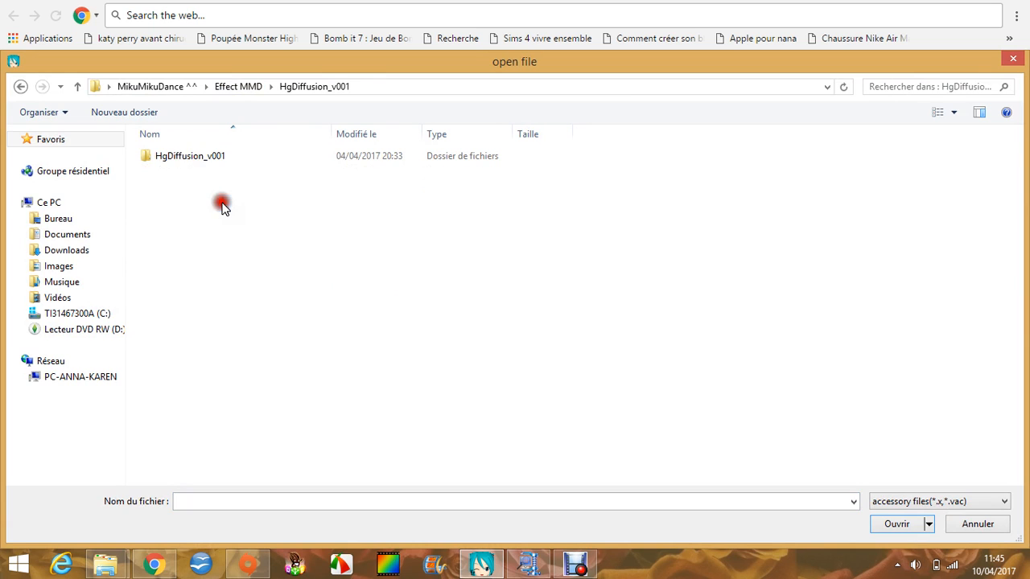
left_click(243, 165)
double_click(246, 165)
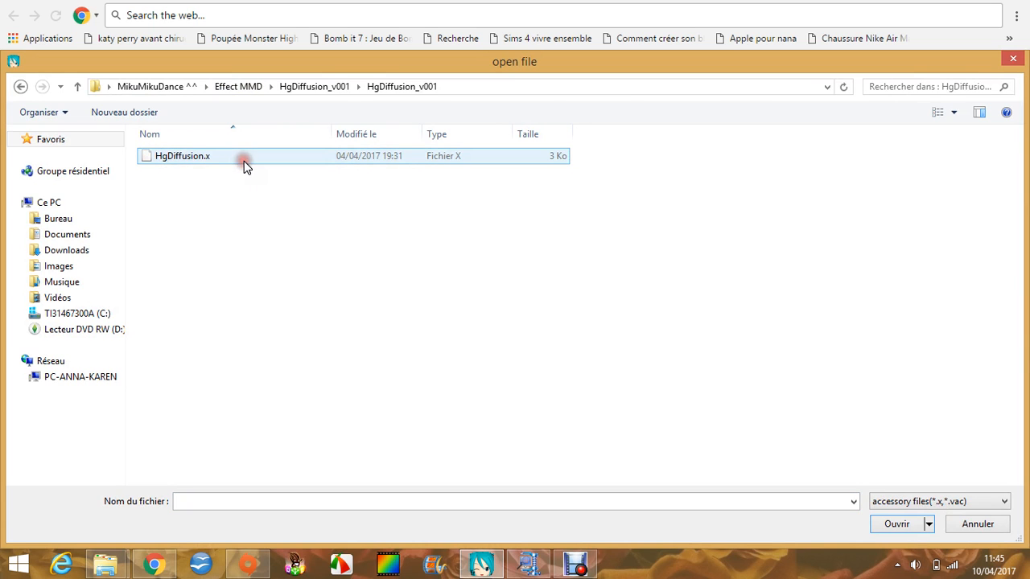
left_click(245, 164)
double_click(245, 163)
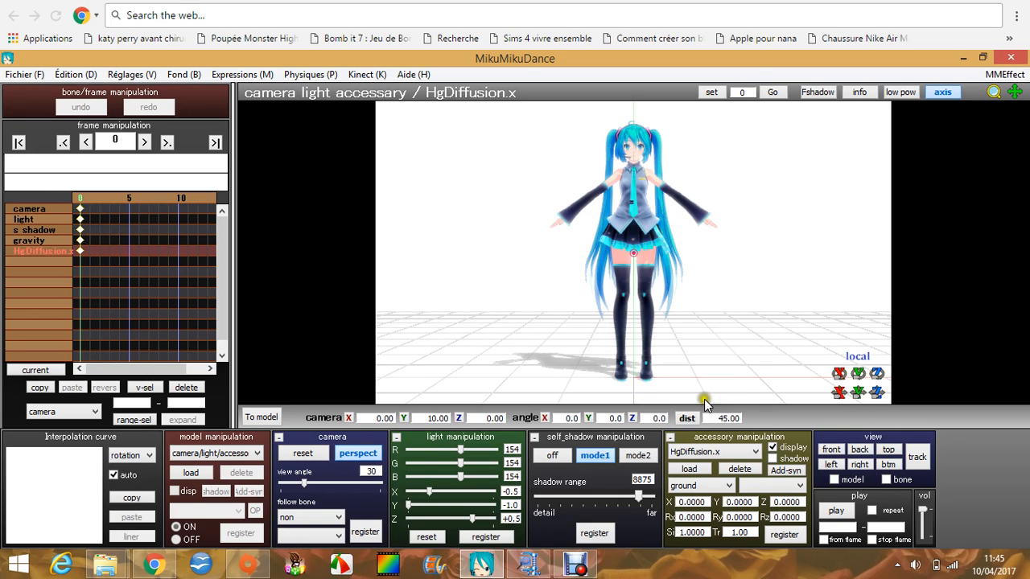
Load the CrossLuminous.x accessory from the ObjectLuminous folder in Effect MMD.
left_click(686, 470)
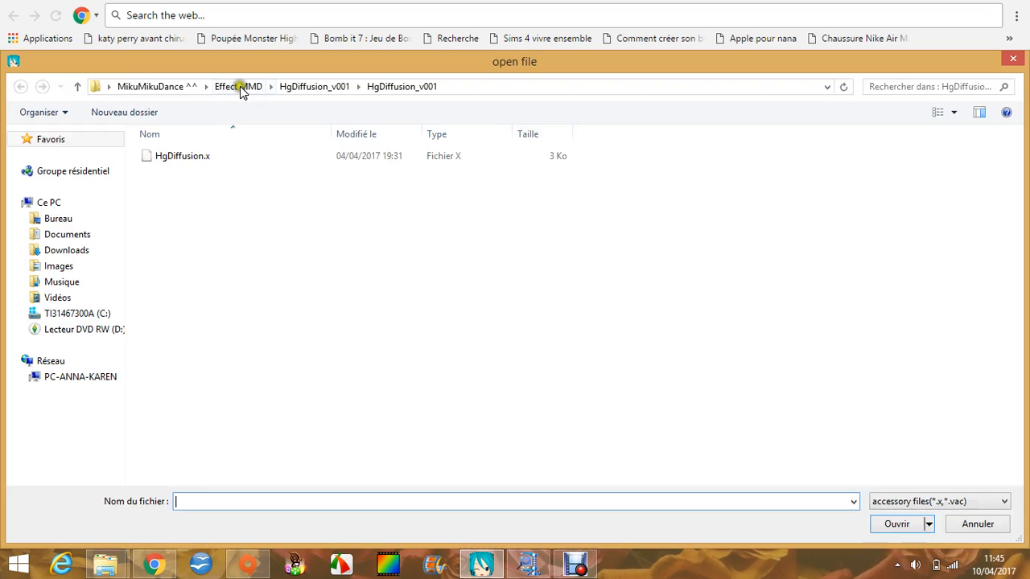
left_click(240, 87)
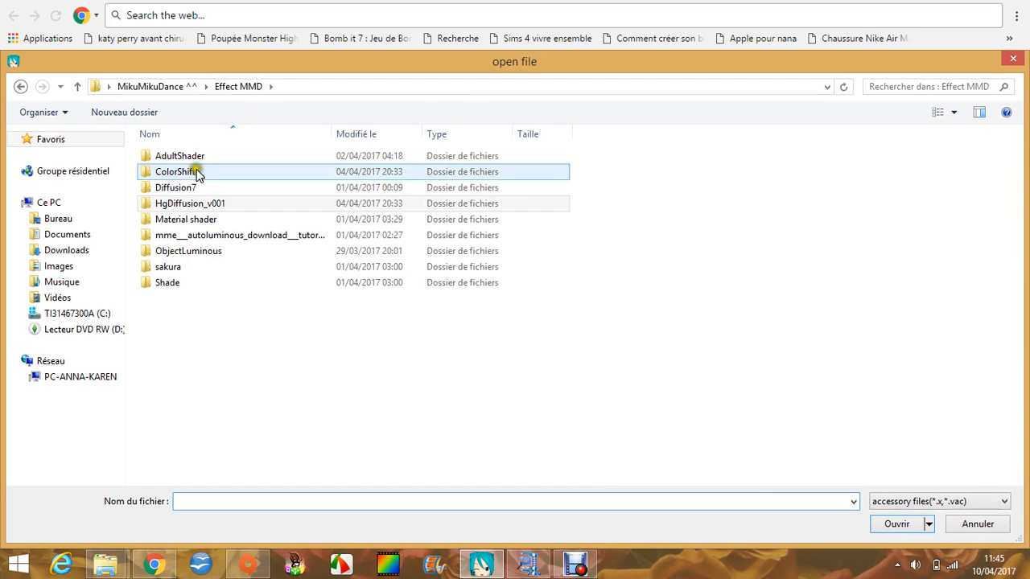
double_click(199, 252)
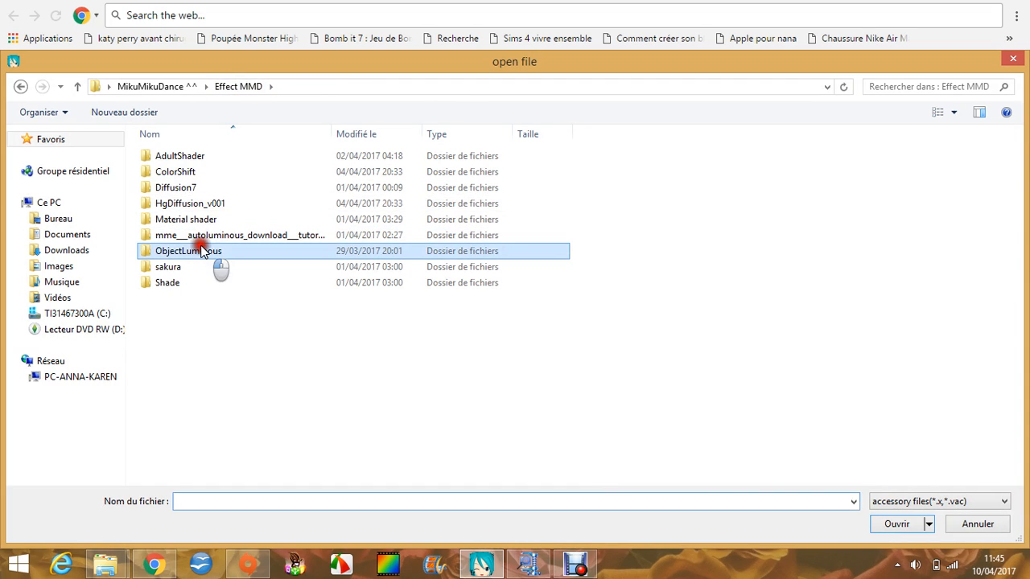
left_click(246, 161)
double_click(246, 161)
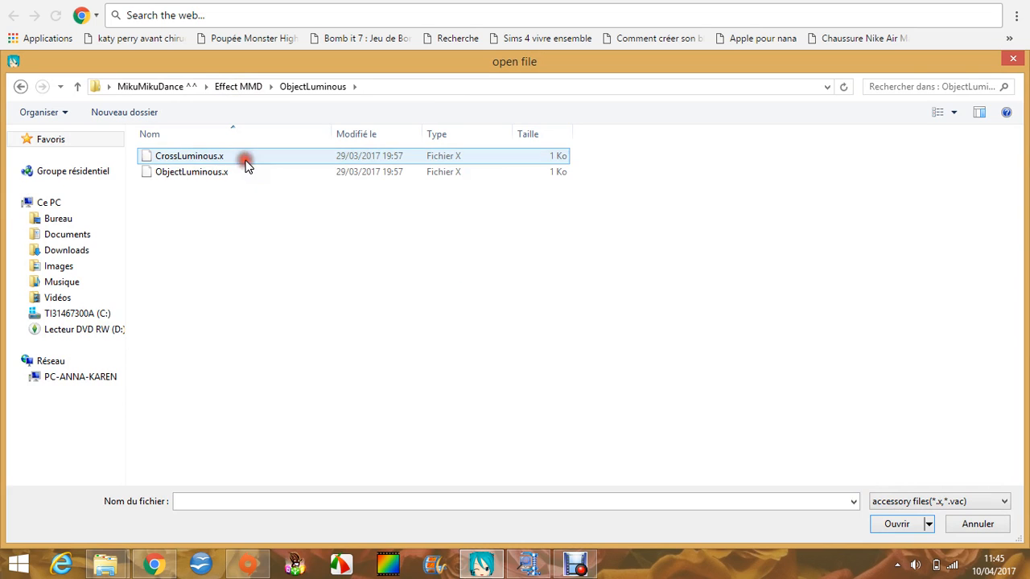
left_click(244, 161)
double_click(244, 161)
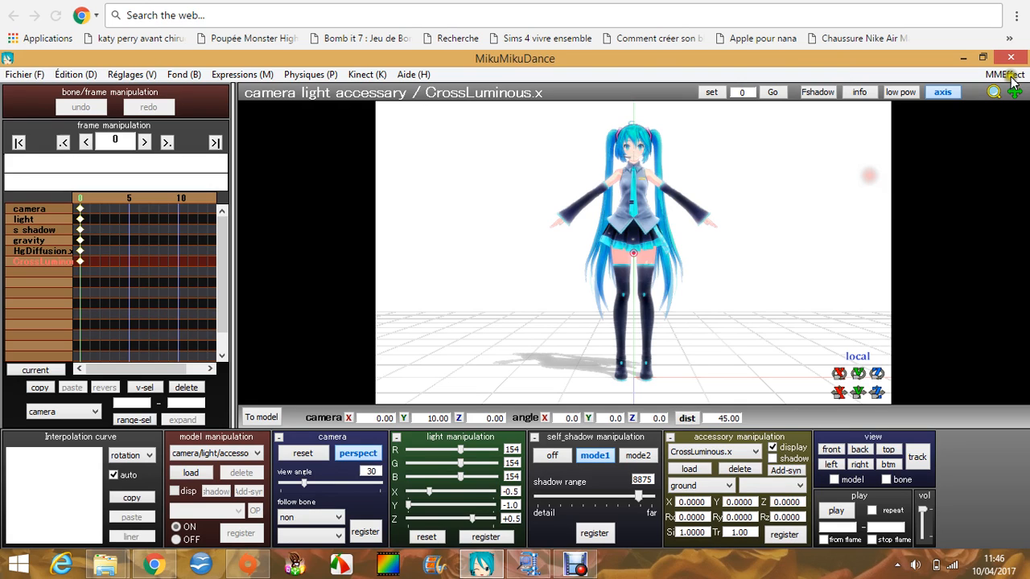
Move the camera to a frontal close-up of Miku's face, at height 18.60 and distance about 10.70.
left_click_drag(996, 97, 630, 225)
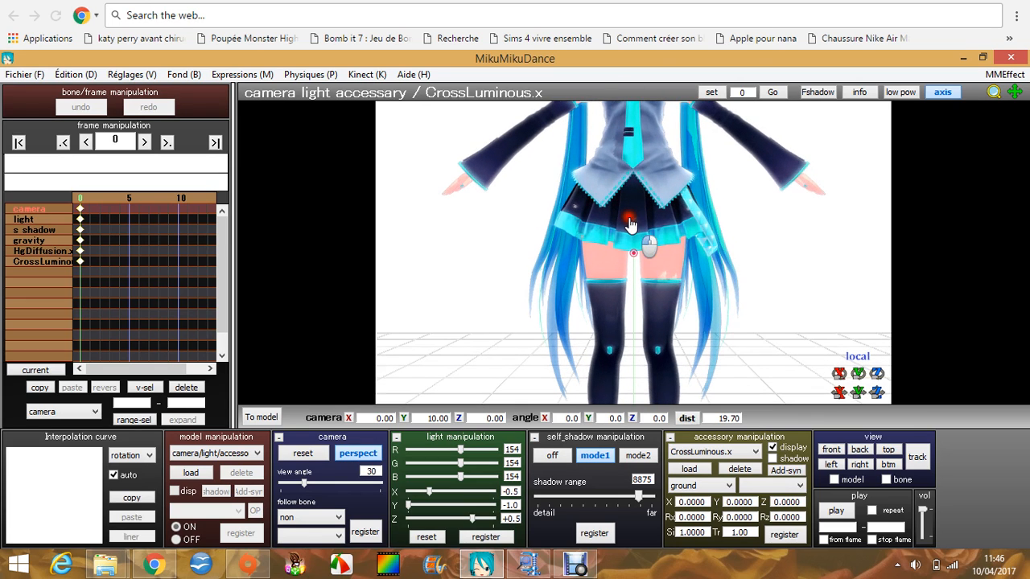
left_click_drag(1015, 93, 637, 337)
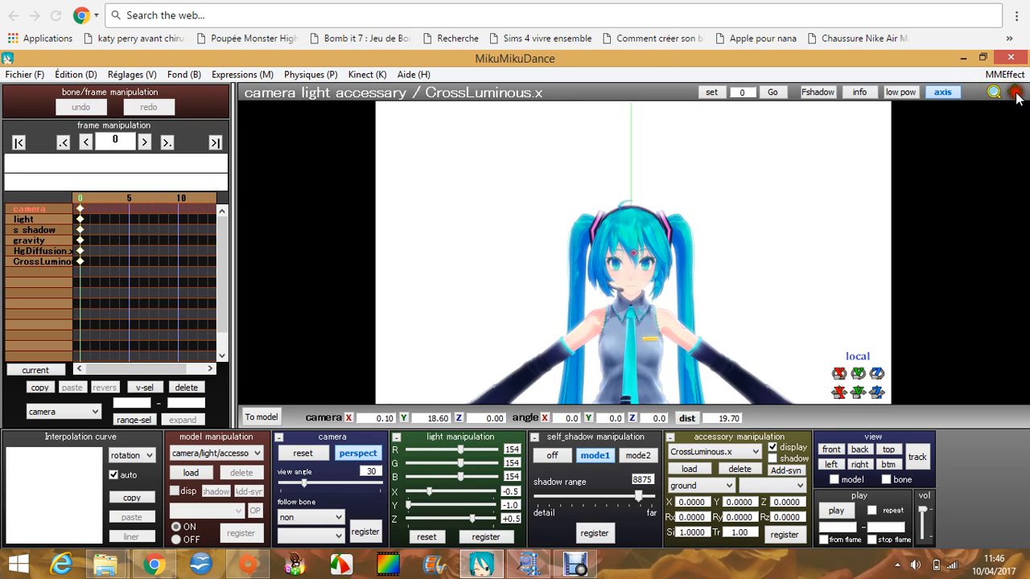
left_click_drag(1015, 93, 630, 185)
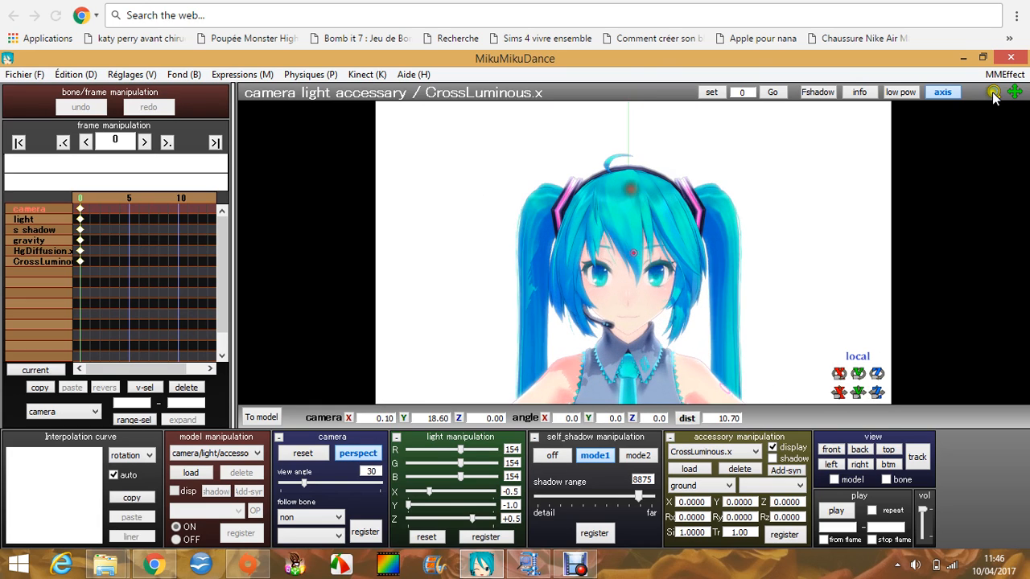
left_click(1004, 74)
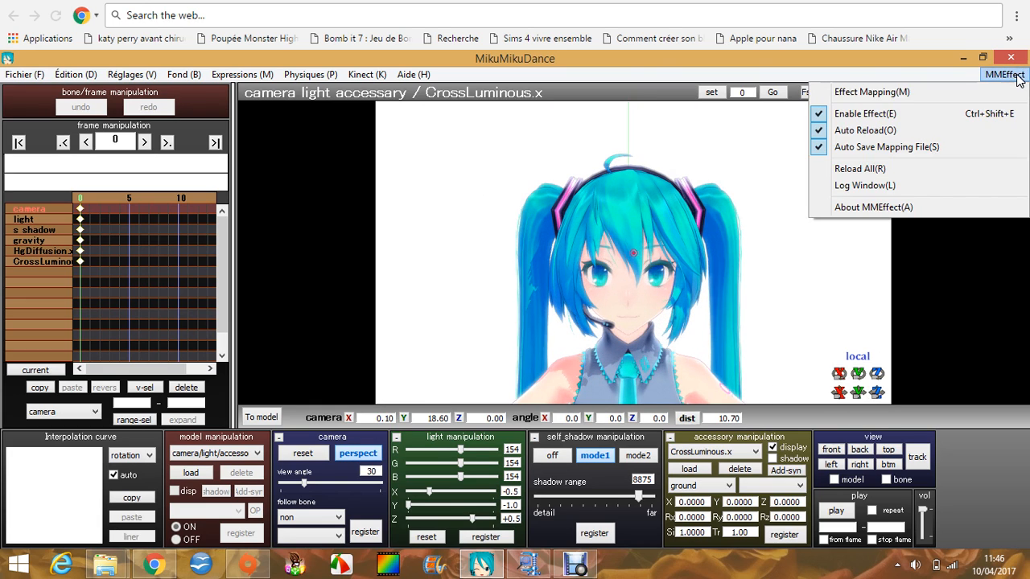
left_click(966, 94)
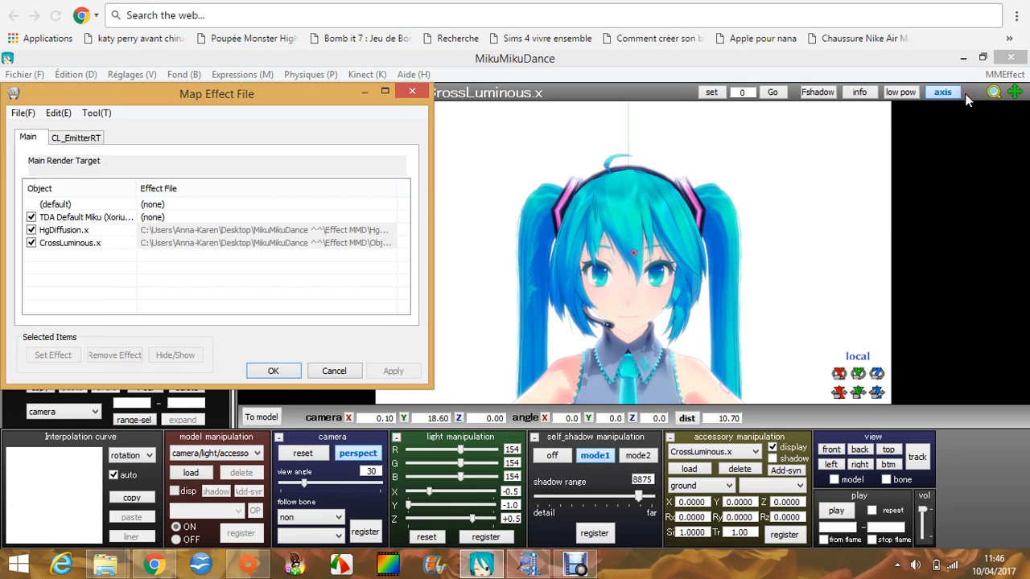
left_click(414, 94)
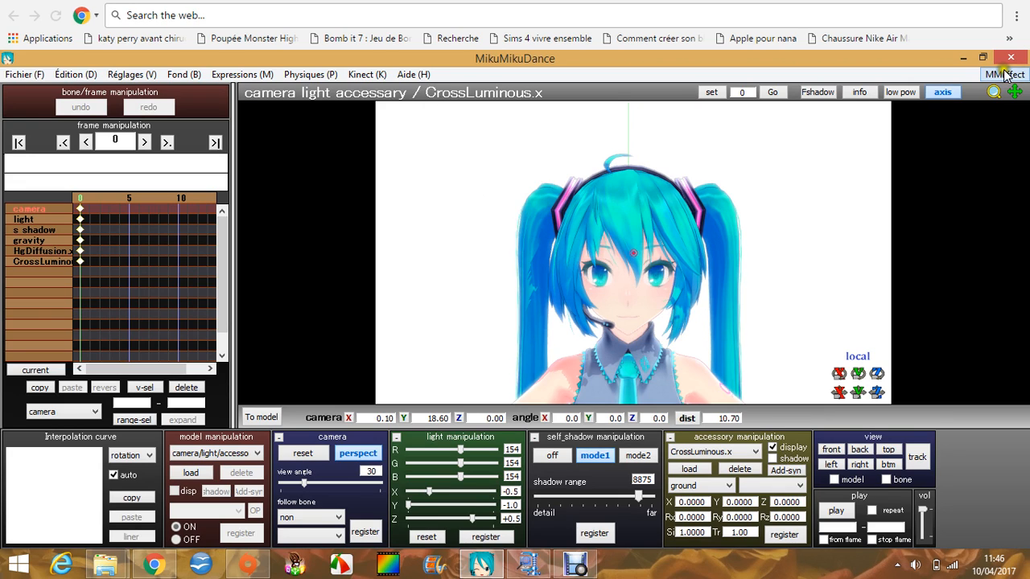
Open MMEffect's effect mapping and subset-extract the TDA Default Miku model in the main render target.
left_click(996, 75)
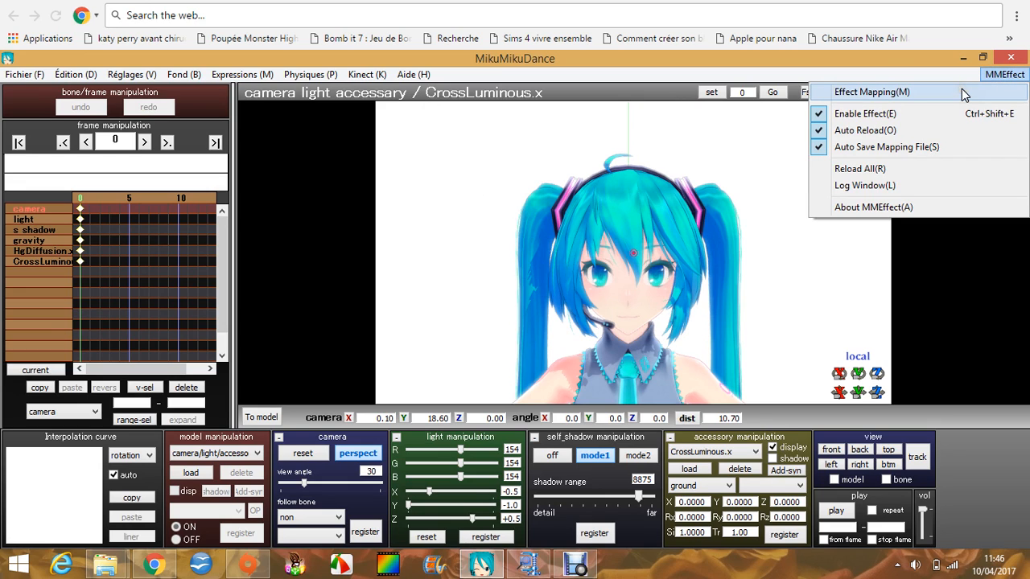
left_click(907, 92)
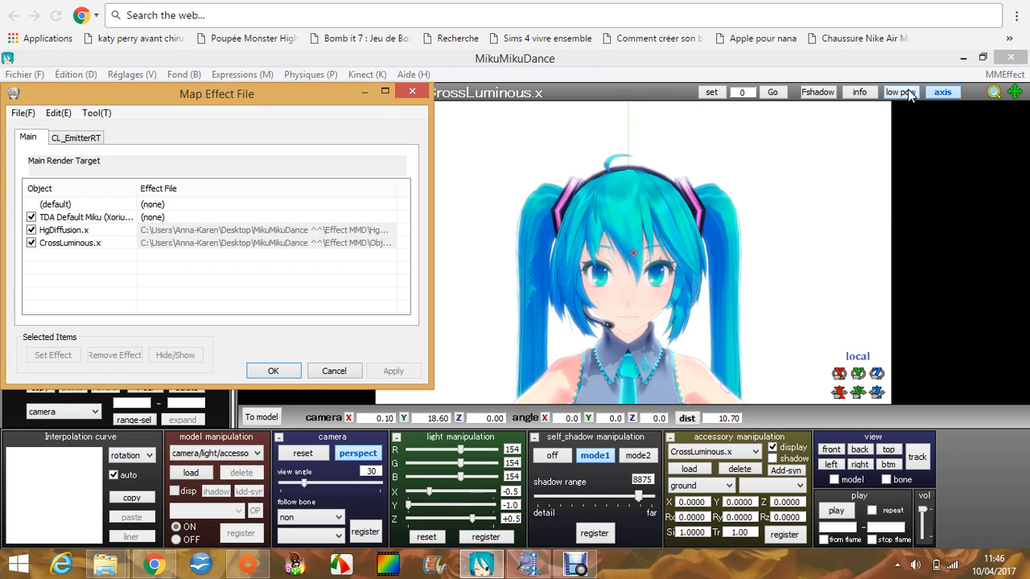
left_click(211, 232)
right_click(130, 220)
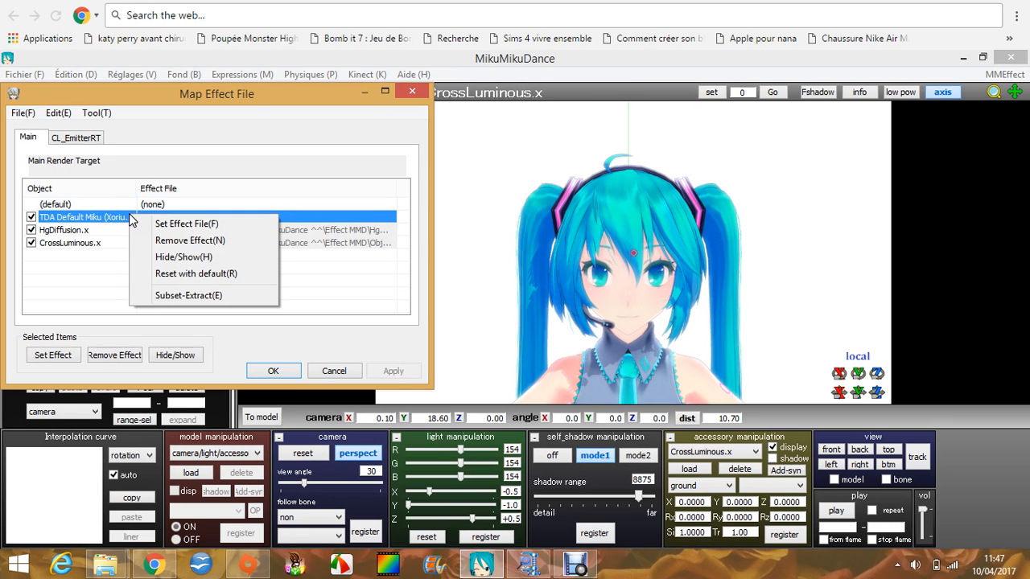
left_click(239, 300)
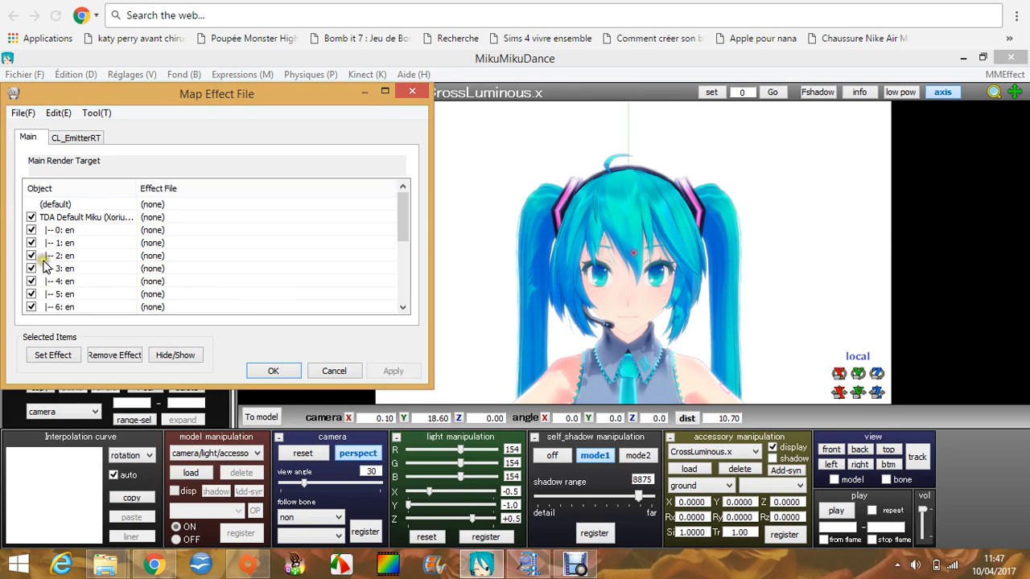
Toggle the visibility of the Miku model's subsets 0 to 4 one by one to identify which part each controls.
left_click(31, 230)
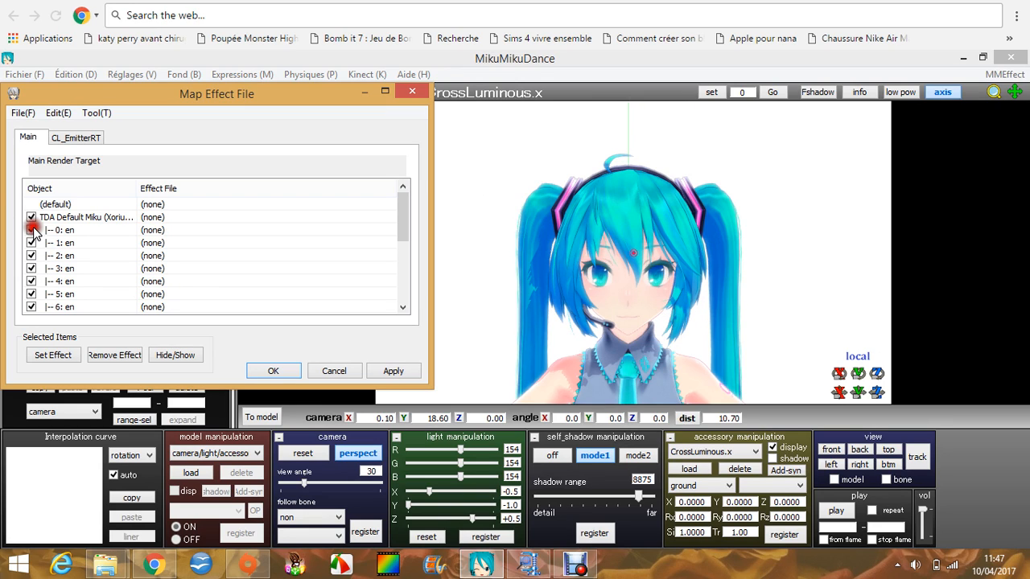
left_click(32, 243)
left_click(31, 243)
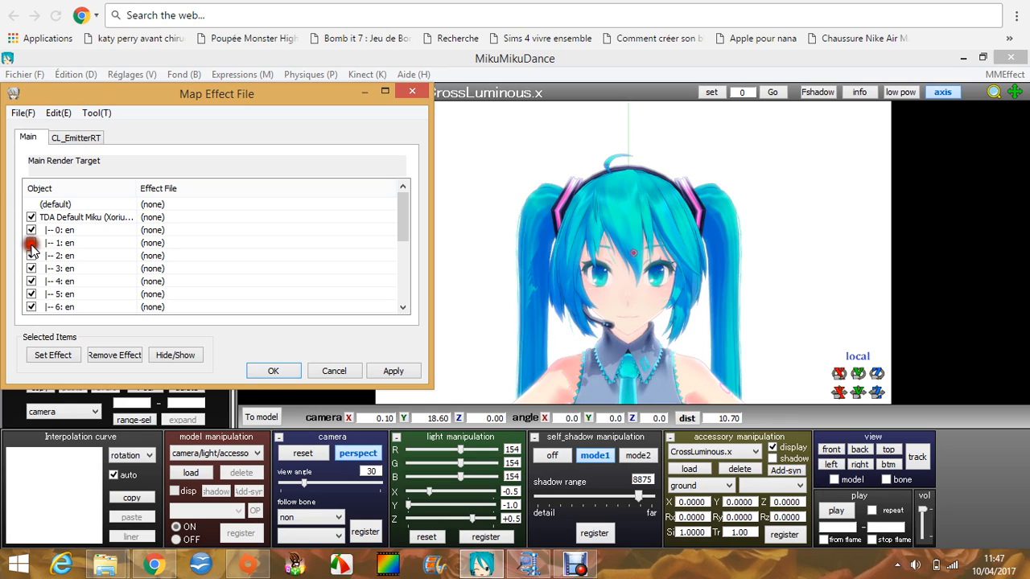
left_click(31, 256)
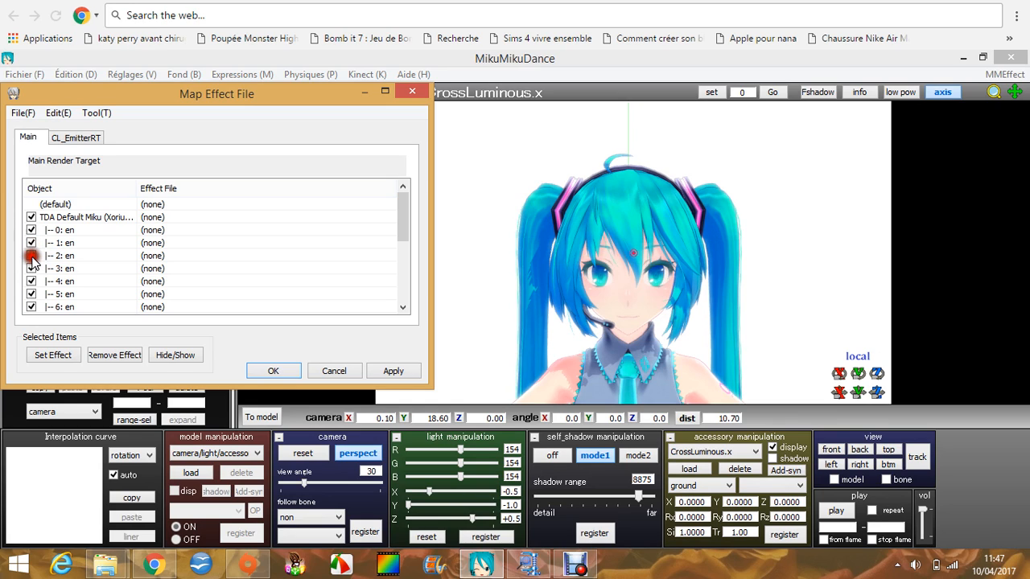
left_click(31, 269)
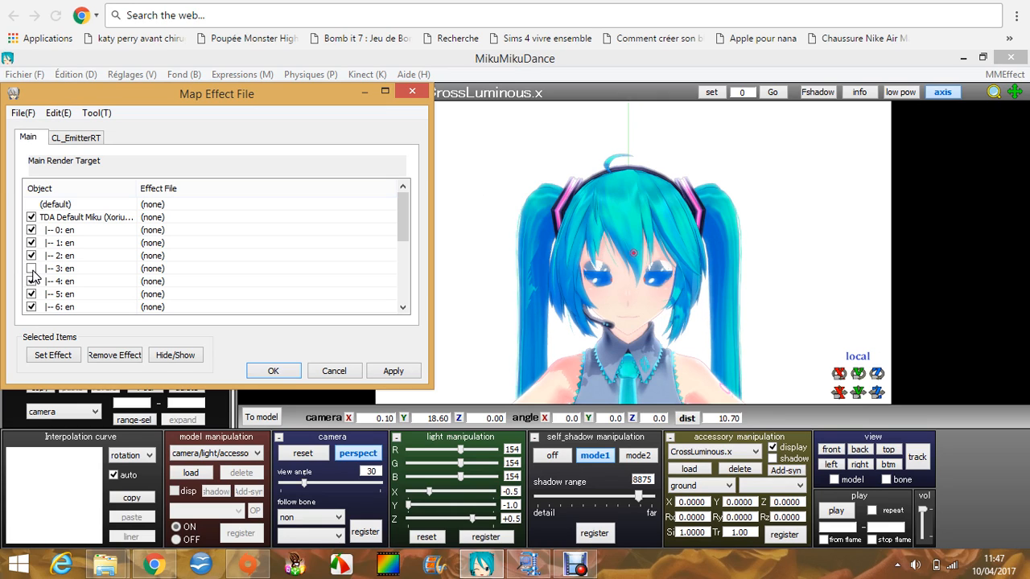
left_click(32, 269)
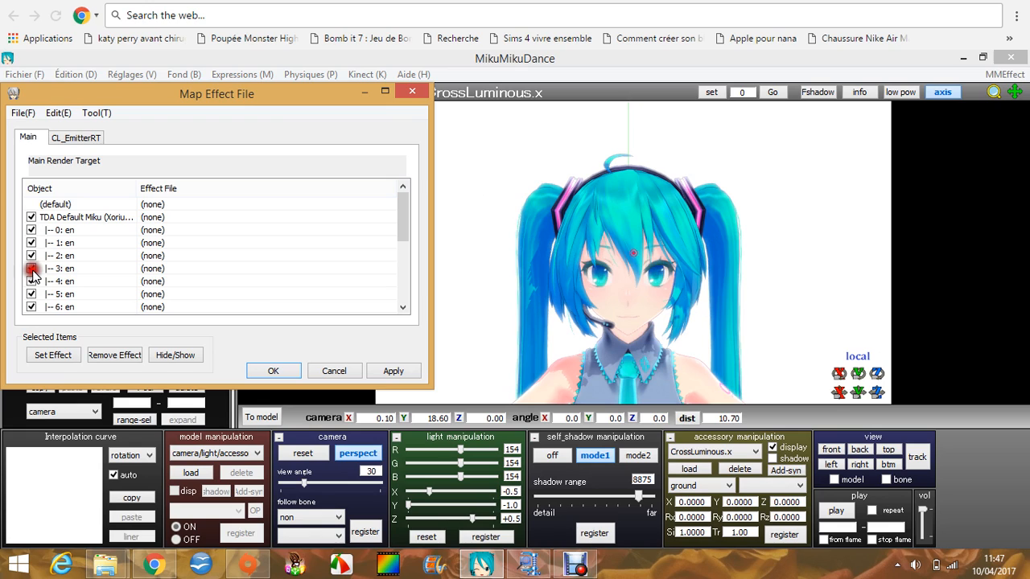
left_click(31, 281)
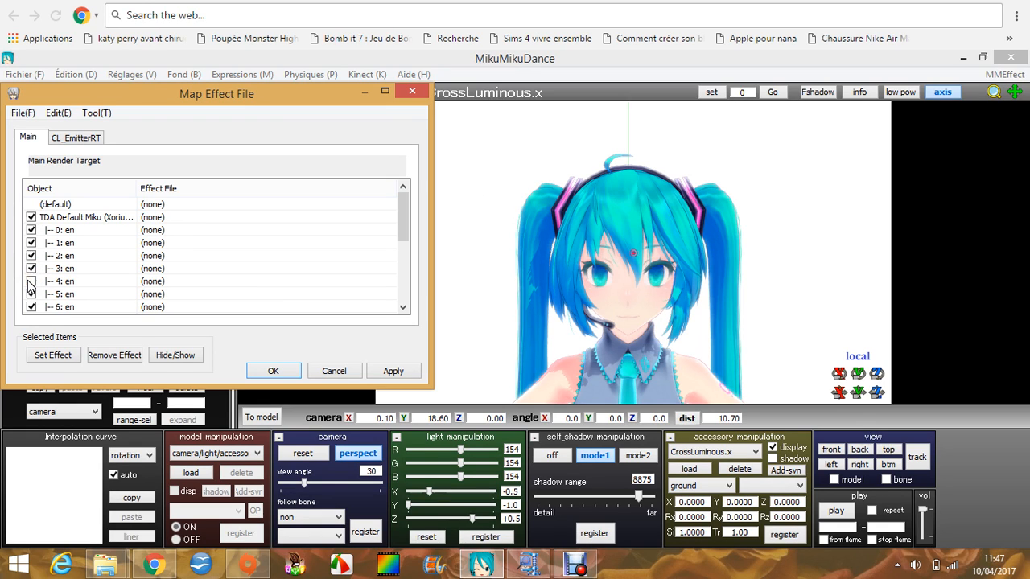
left_click(32, 281)
left_click(31, 282)
left_click(30, 281)
Remove the effect from the Miku model's subset 4 in the CL_EmitterRT render target and accept the mapping.
left_click(80, 282)
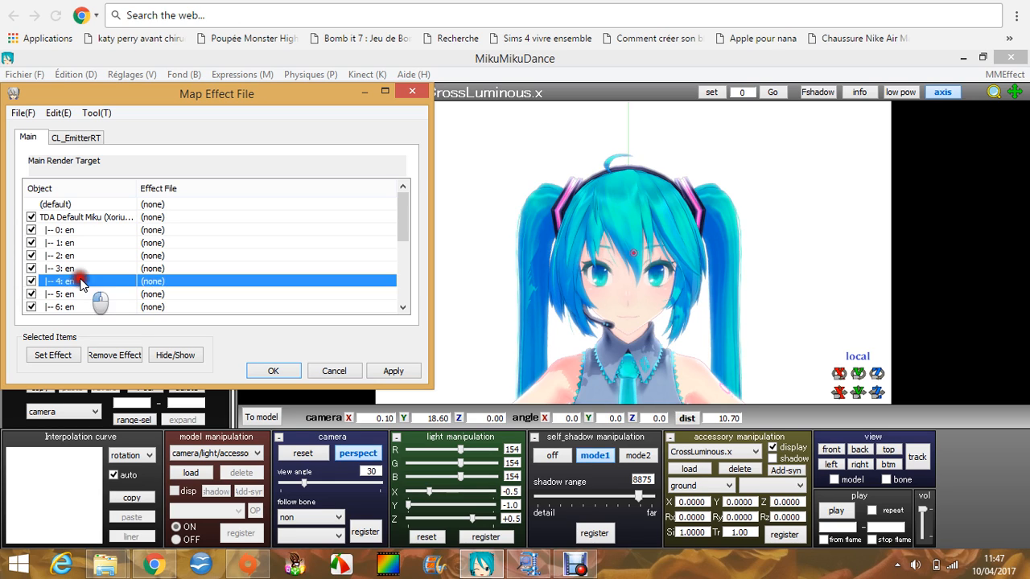
left_click(81, 143)
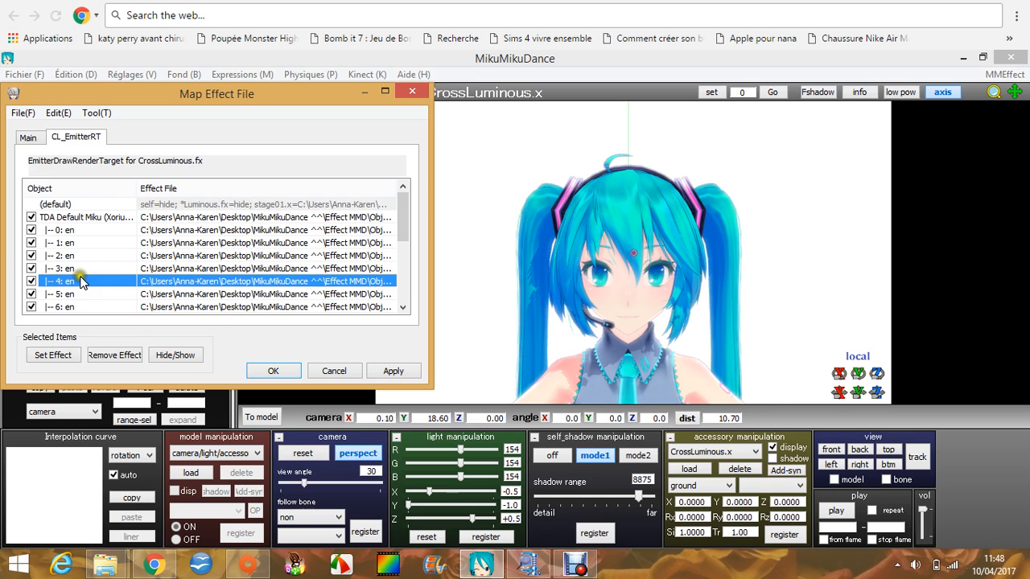
left_click(105, 360)
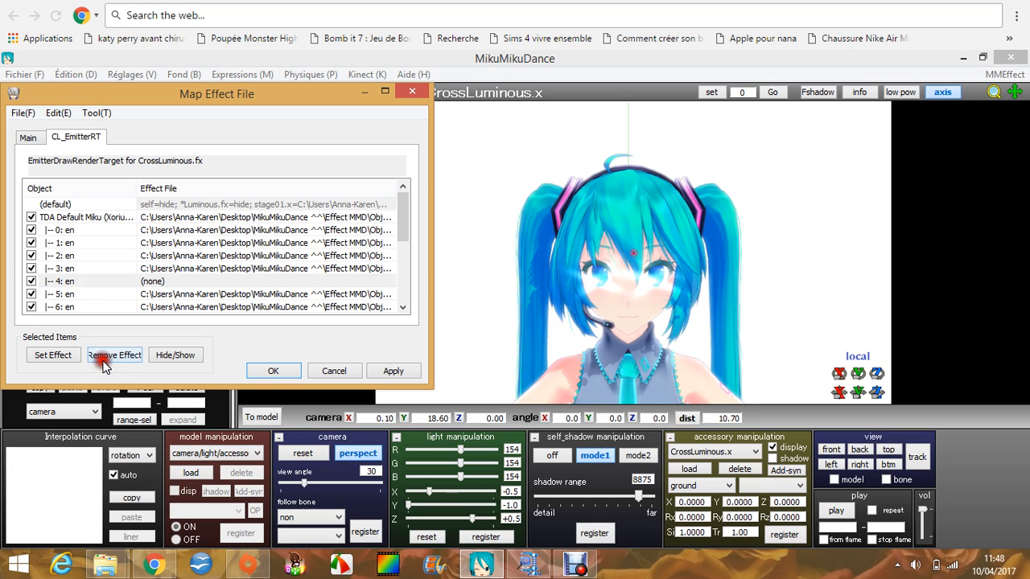
left_click(276, 371)
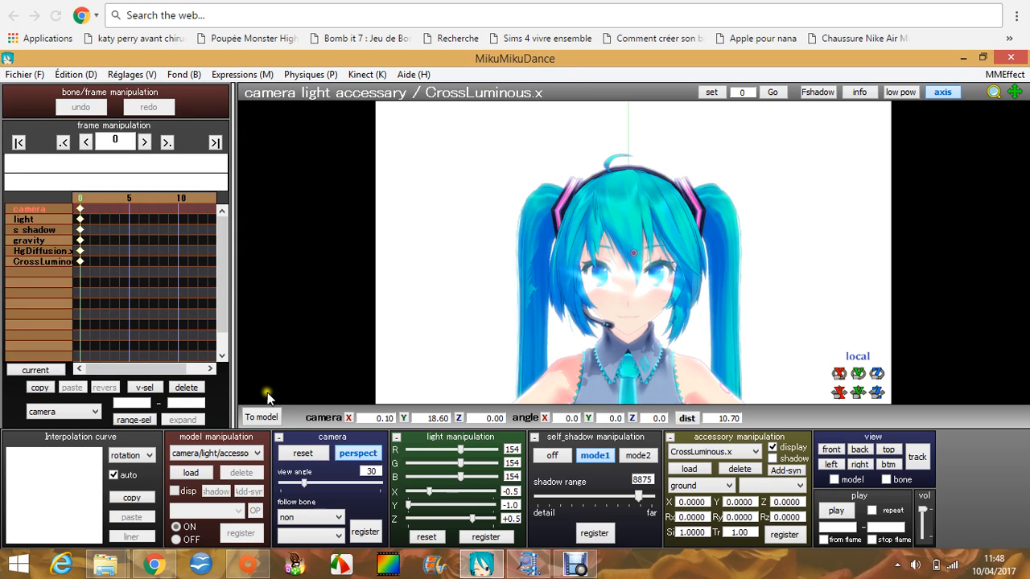
Move the camera to a frontal full-body view of Miku, at X about 1.00, height 10.60 and distance about 36.30.
left_click(633, 256)
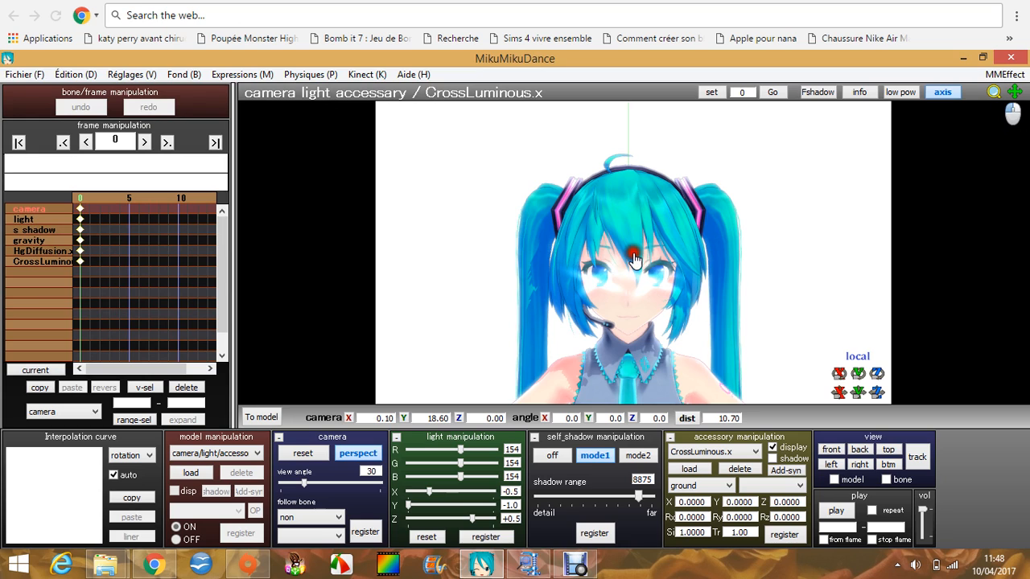
left_click_drag(634, 255, 630, 359)
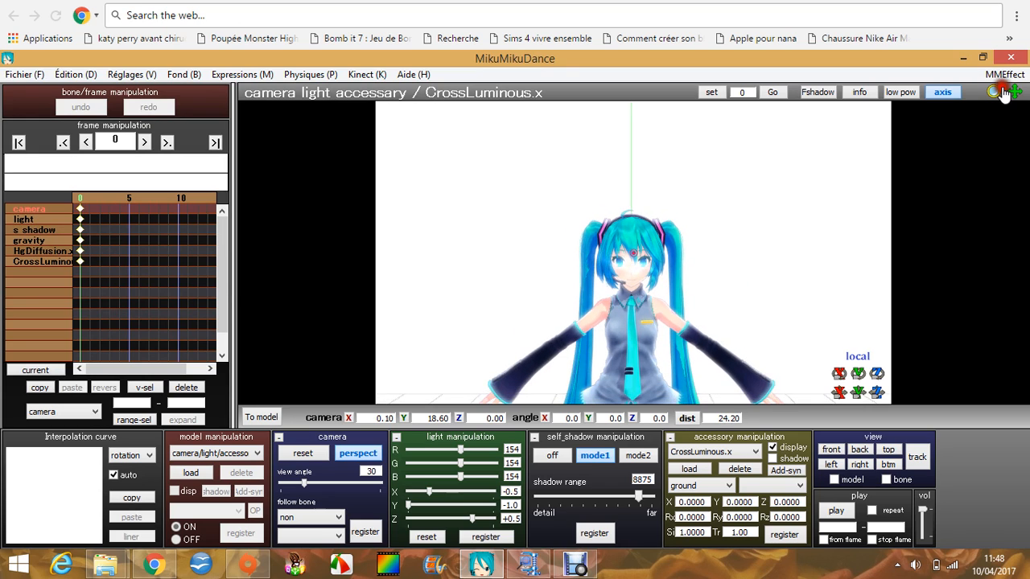
left_click_drag(1015, 93, 629, 200)
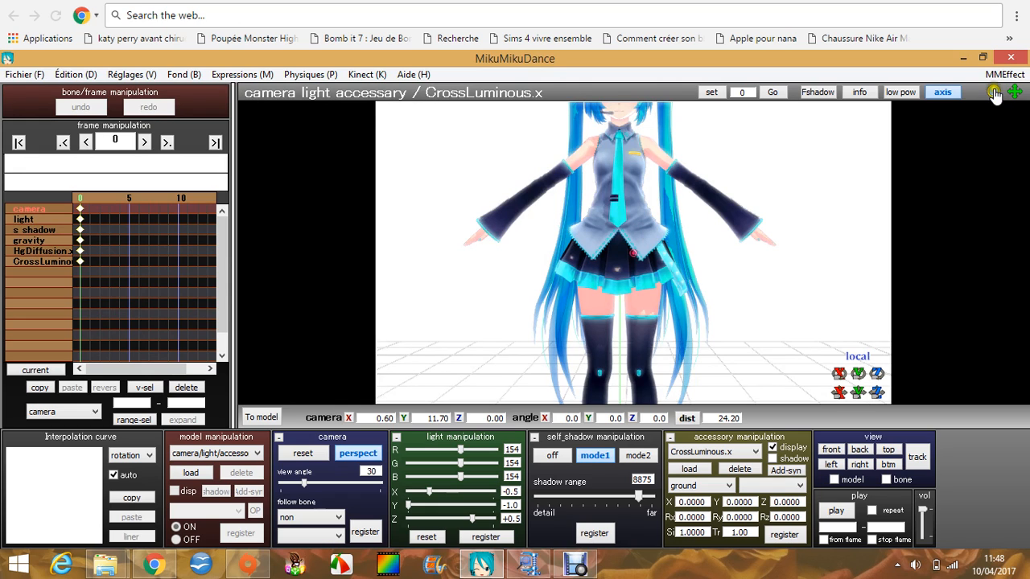
left_click_drag(994, 94, 649, 350)
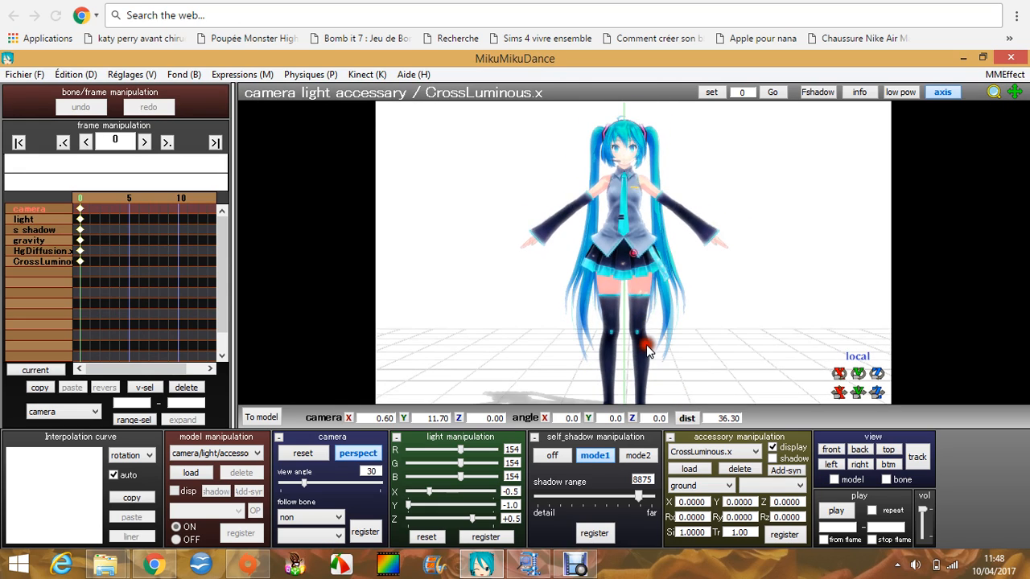
left_click_drag(1014, 93, 634, 269)
left_click_drag(1015, 93, 631, 252)
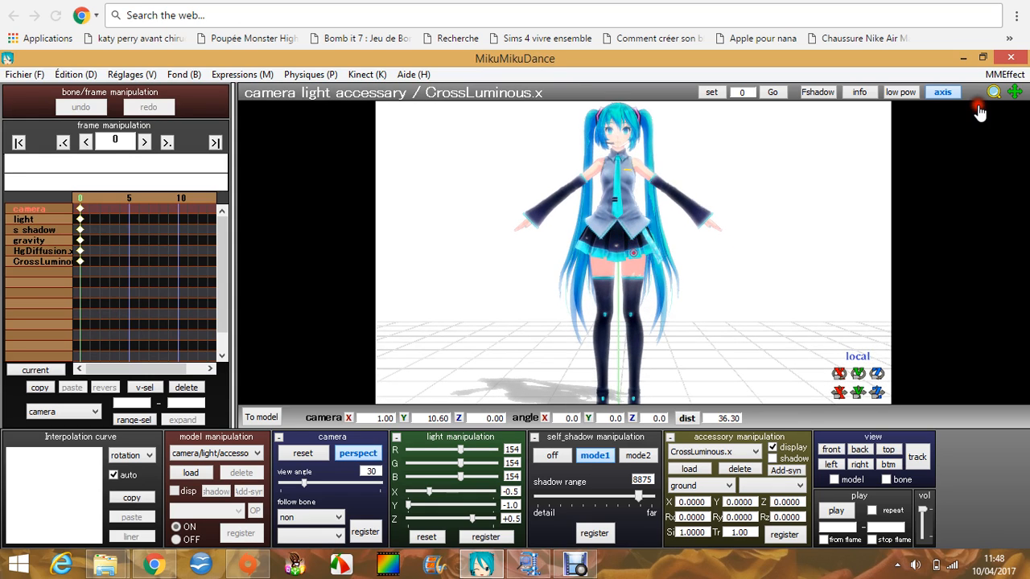
left_click(123, 263)
left_click(224, 455)
left_click(491, 535)
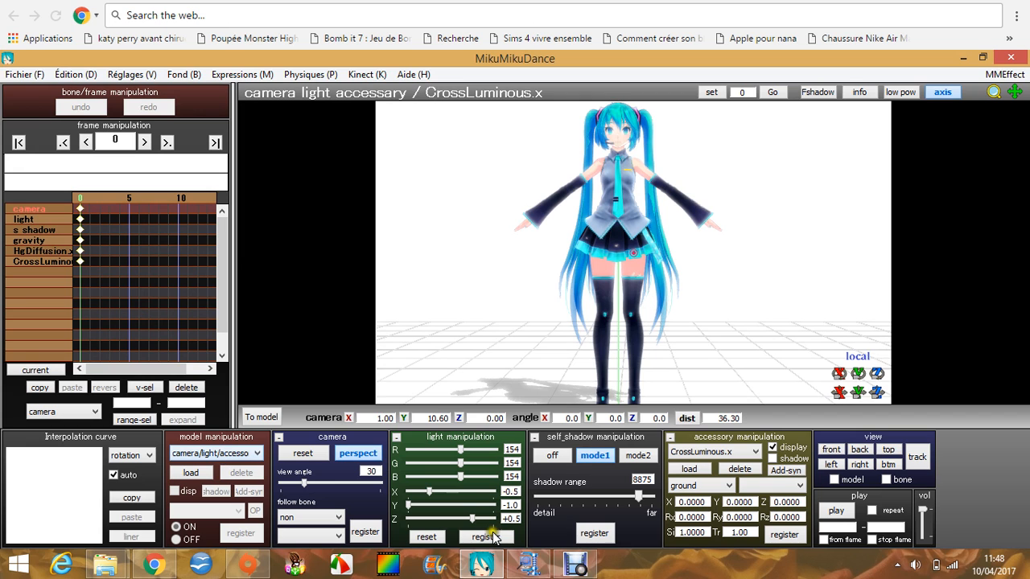
mouse_move(570, 554)
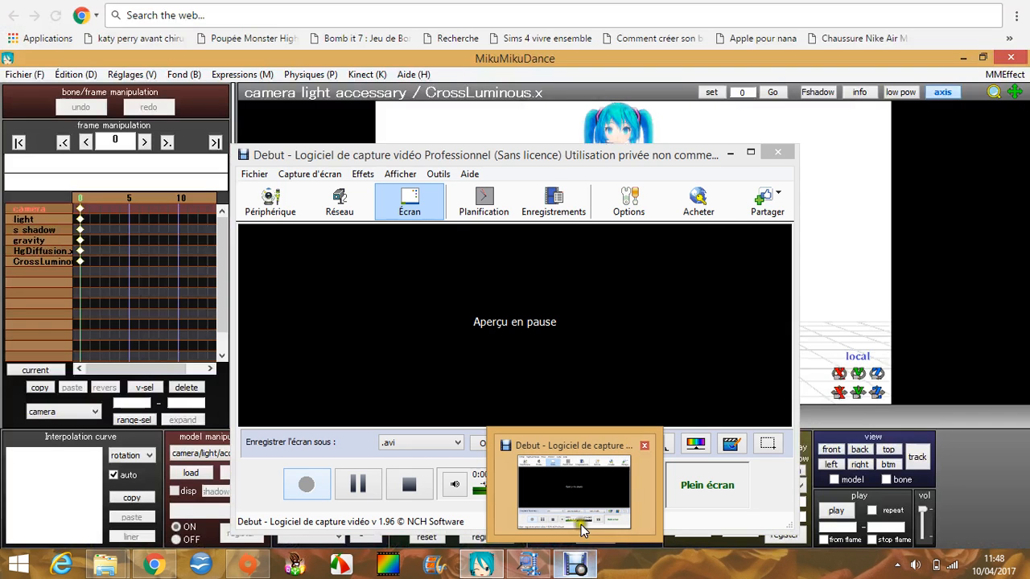
left_click(581, 525)
left_click(358, 483)
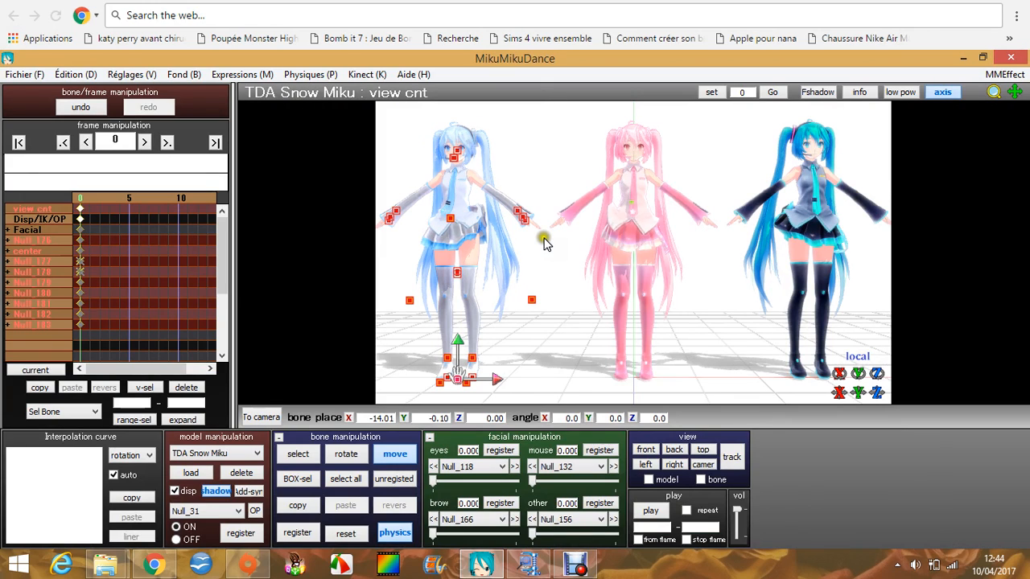
Make TDA Default Miku (Xoriu Ver.) the active model.
left_click(297, 454)
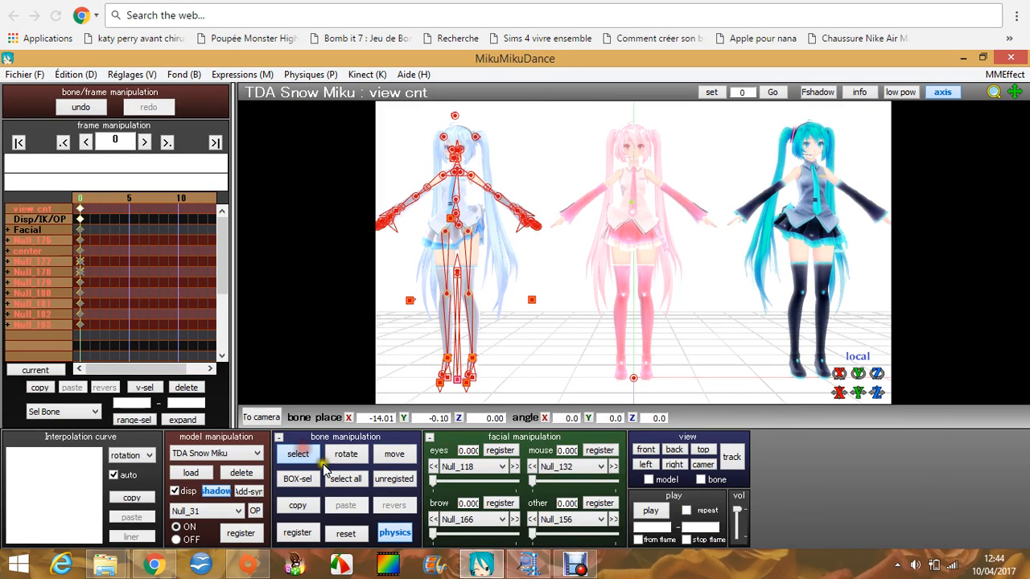
left_click(302, 452)
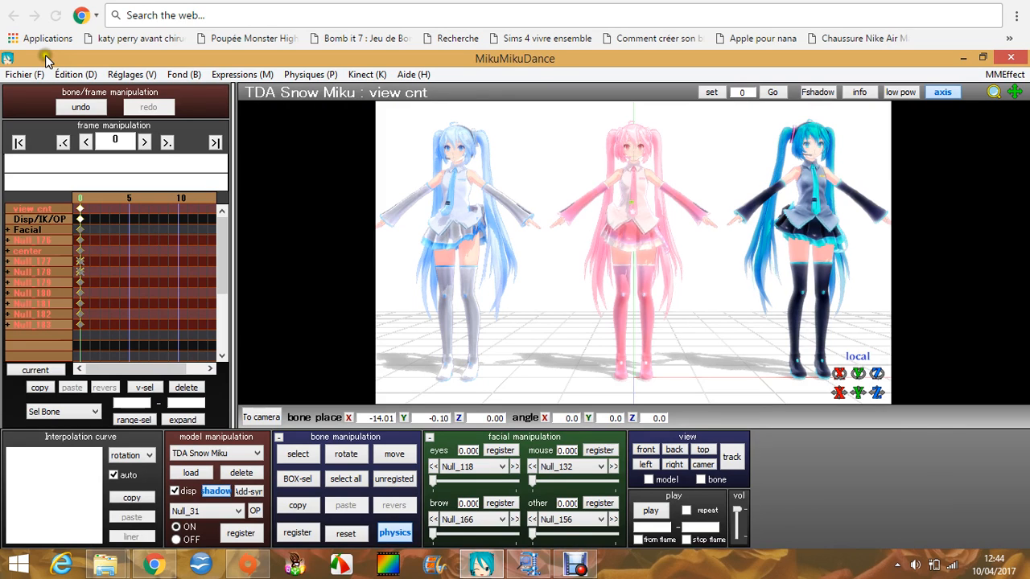
left_click(251, 453)
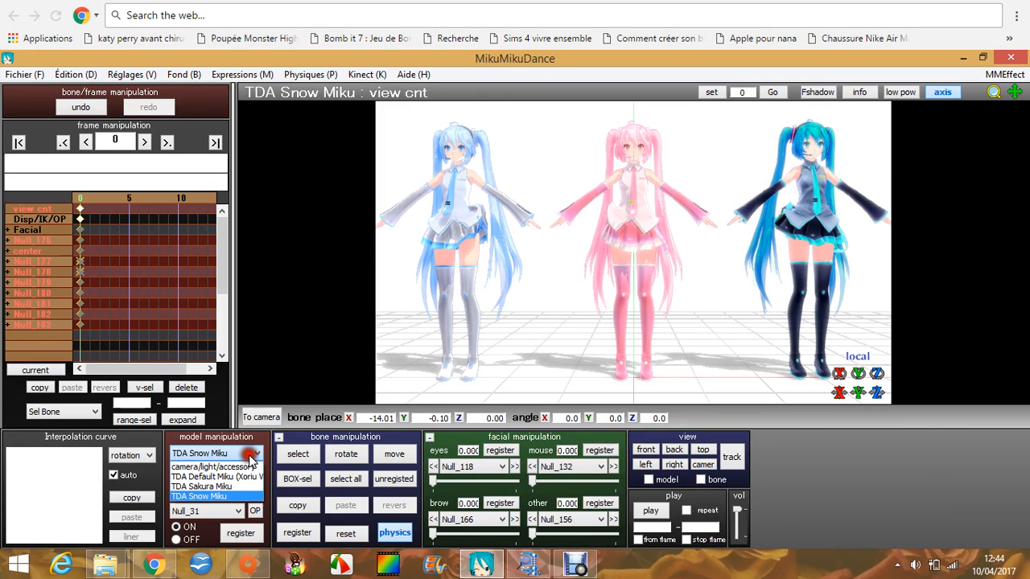
left_click(216, 475)
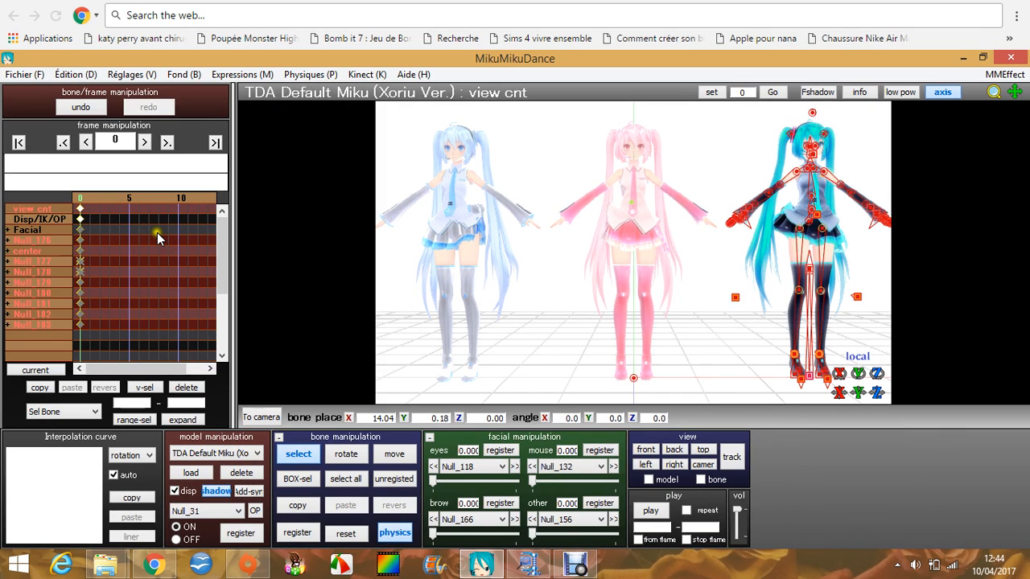
Start loading motion data and browse to the motion（原曲Ver） folder inside 【MMD】ECHO MOTION配布用 in Motion MMD 2.
left_click(22, 73)
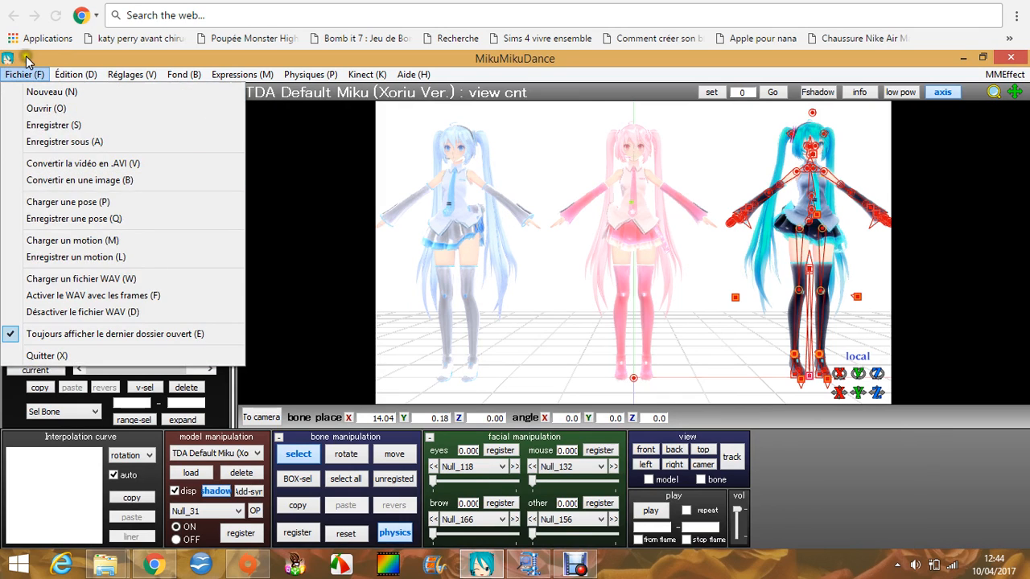
left_click(118, 240)
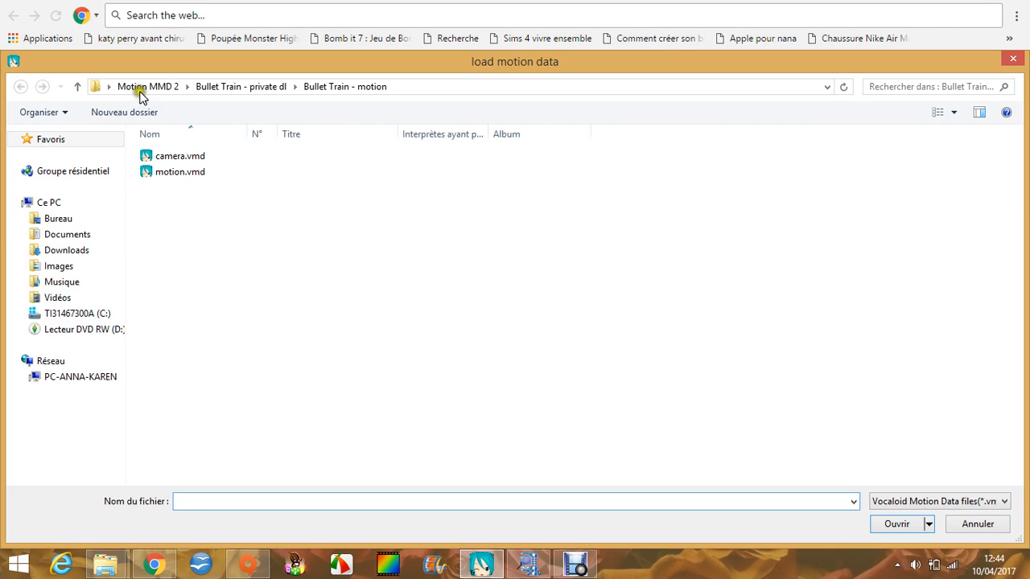
left_click(161, 86)
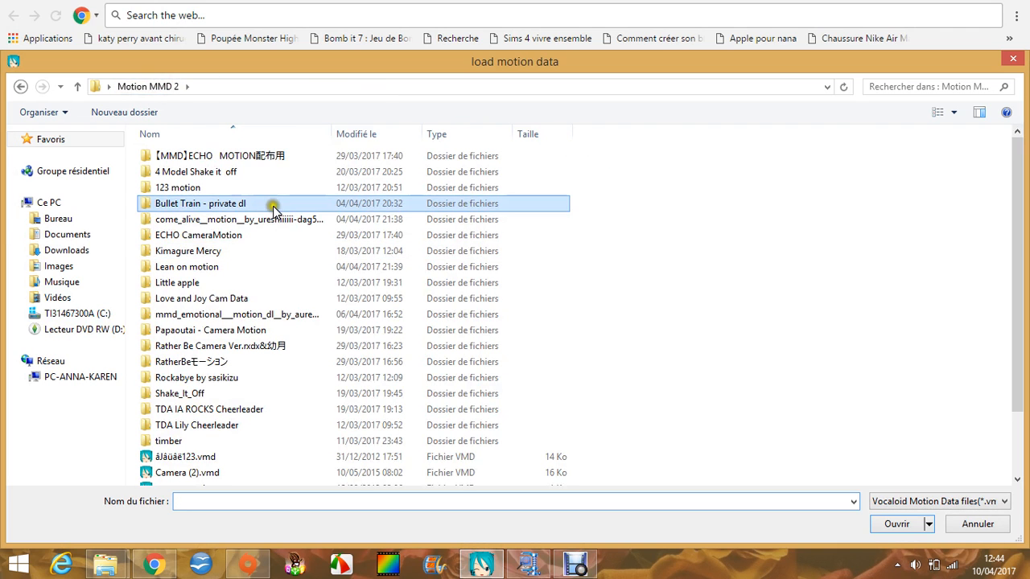
double_click(272, 236)
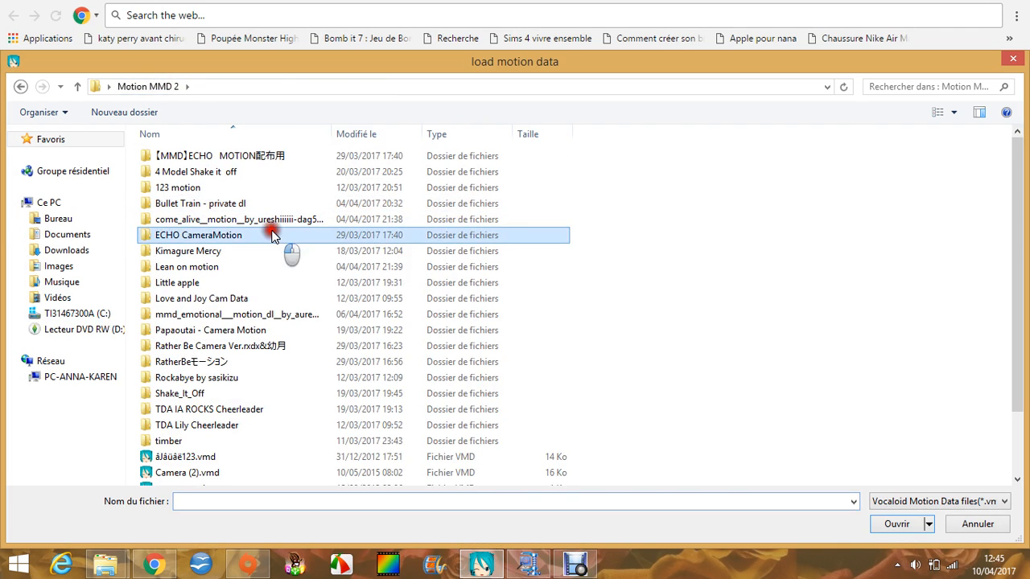
left_click(153, 86)
double_click(217, 158)
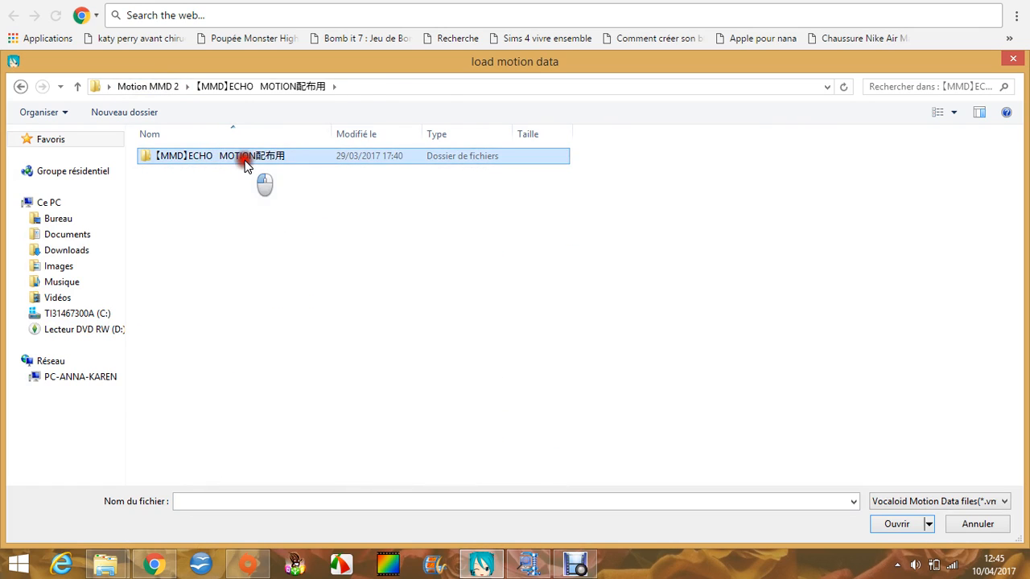
double_click(245, 165)
left_click(245, 165)
double_click(245, 165)
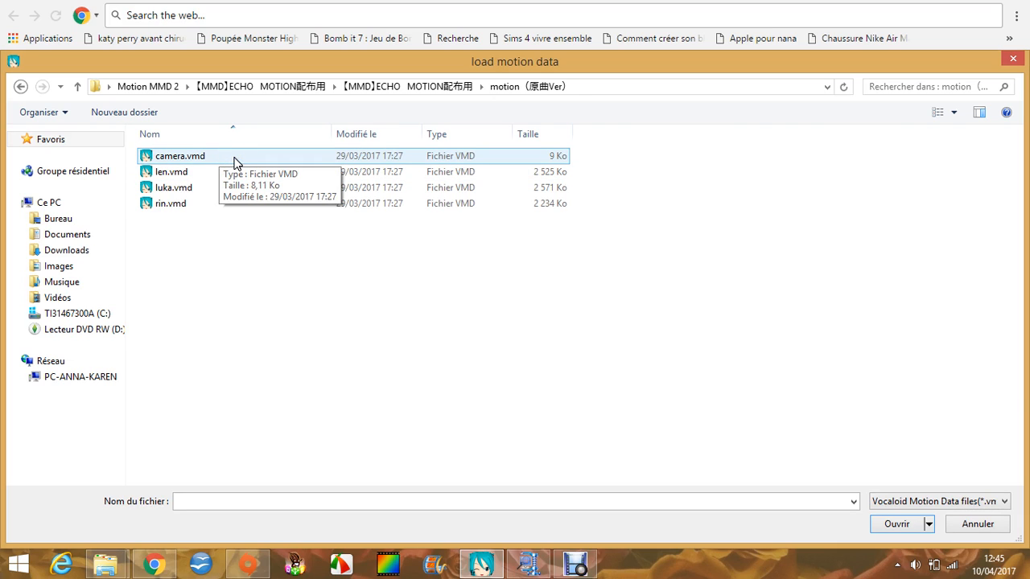
Load len.vmd onto the TDA Default Miku model and accept registering the motion for matching bone names.
left_click(234, 172)
left_click(232, 188)
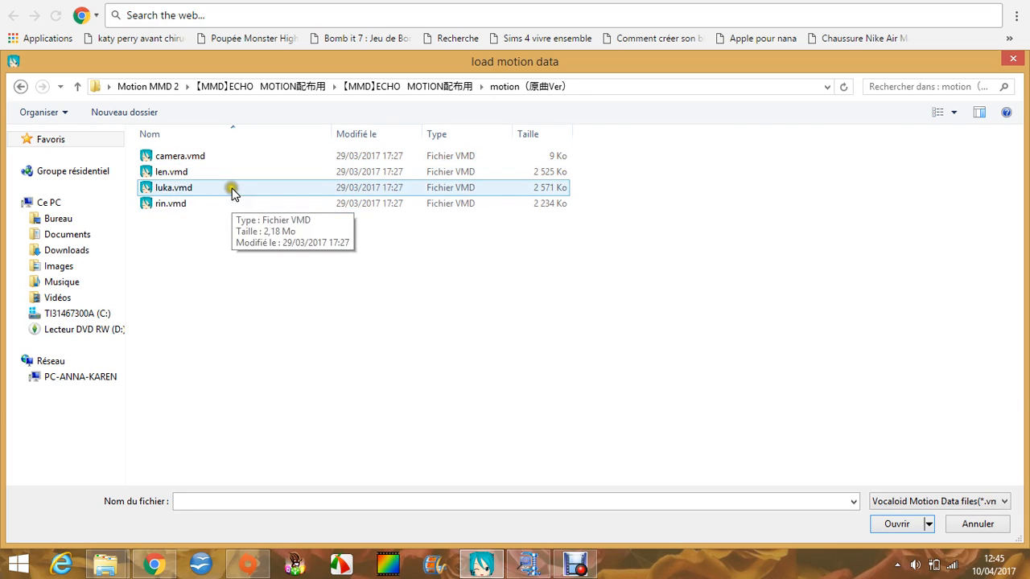
left_click(232, 177)
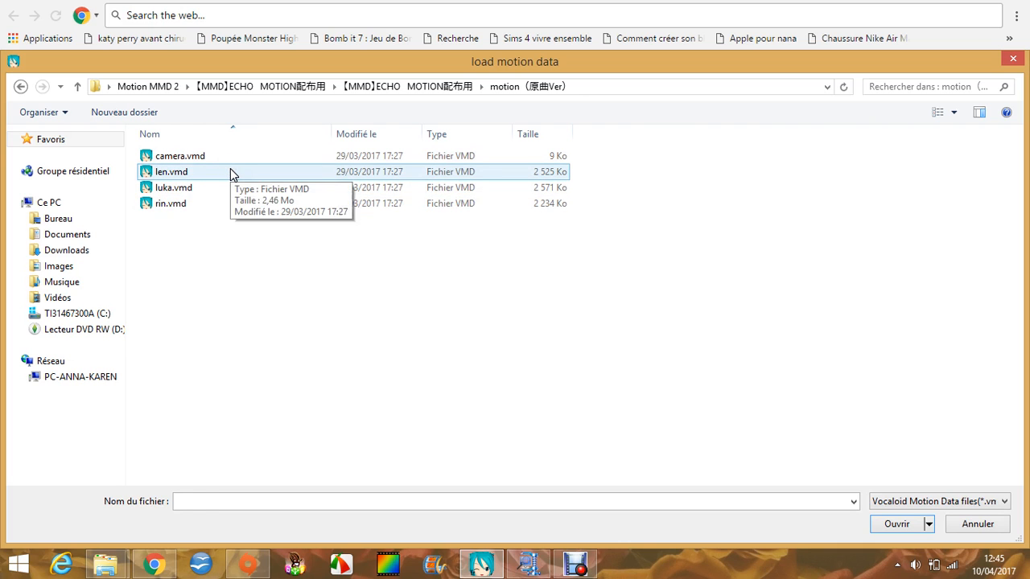
double_click(230, 172)
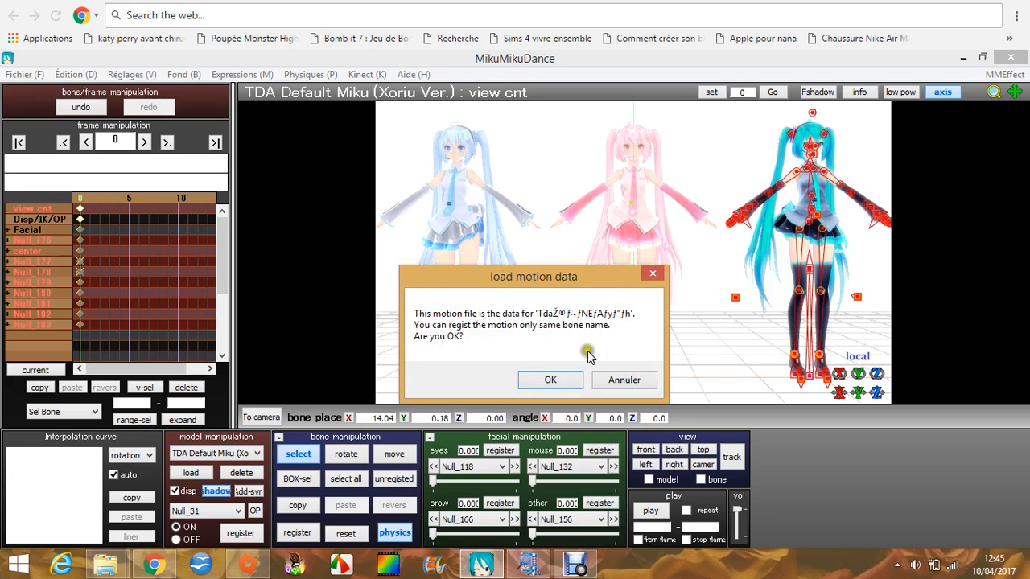
left_click(561, 379)
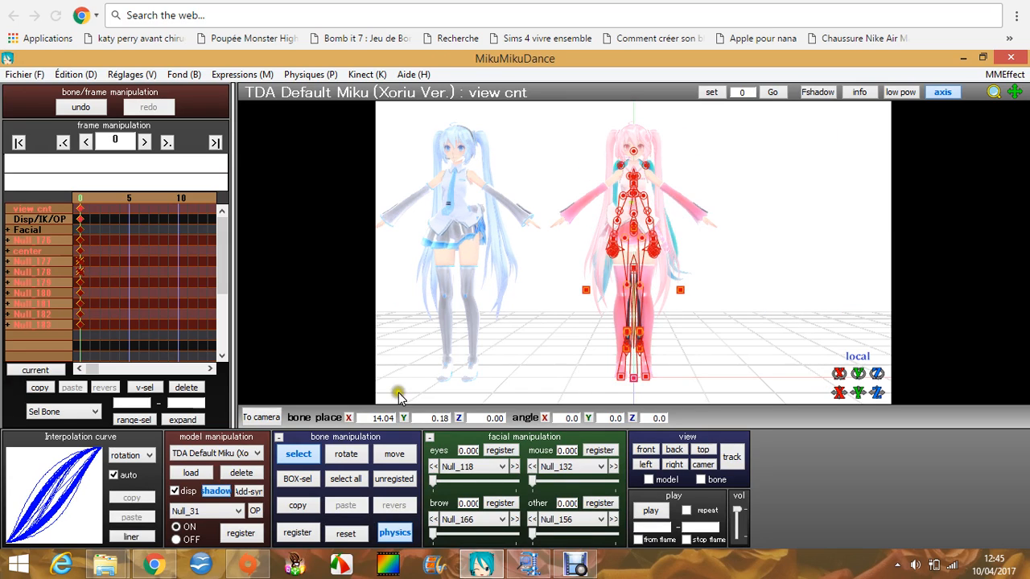
Load luka.vmd onto the TDA Sakura Miku model, accepting registration for matching bone names, and turn off bone selection mode.
left_click(212, 456)
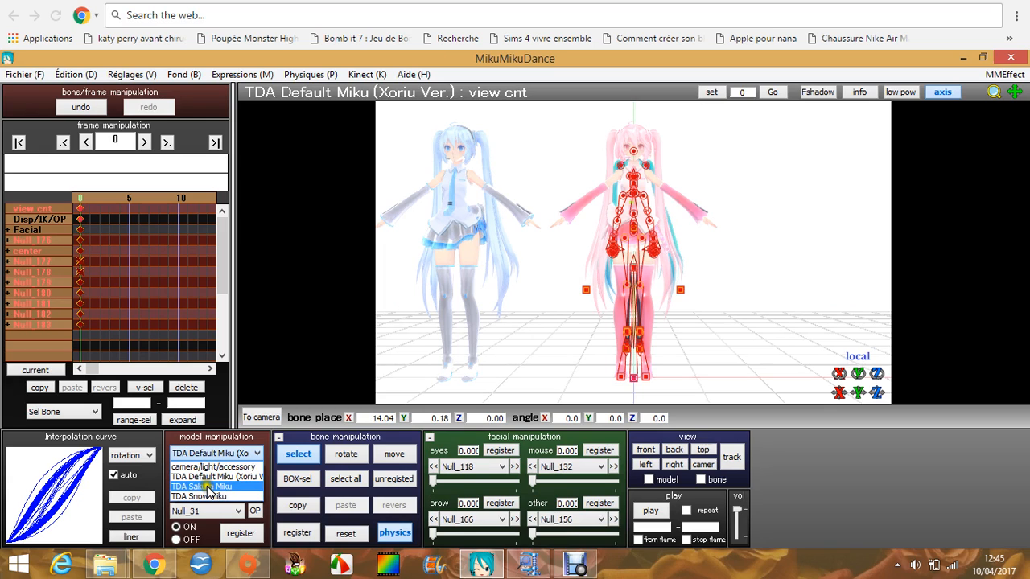
left_click(208, 491)
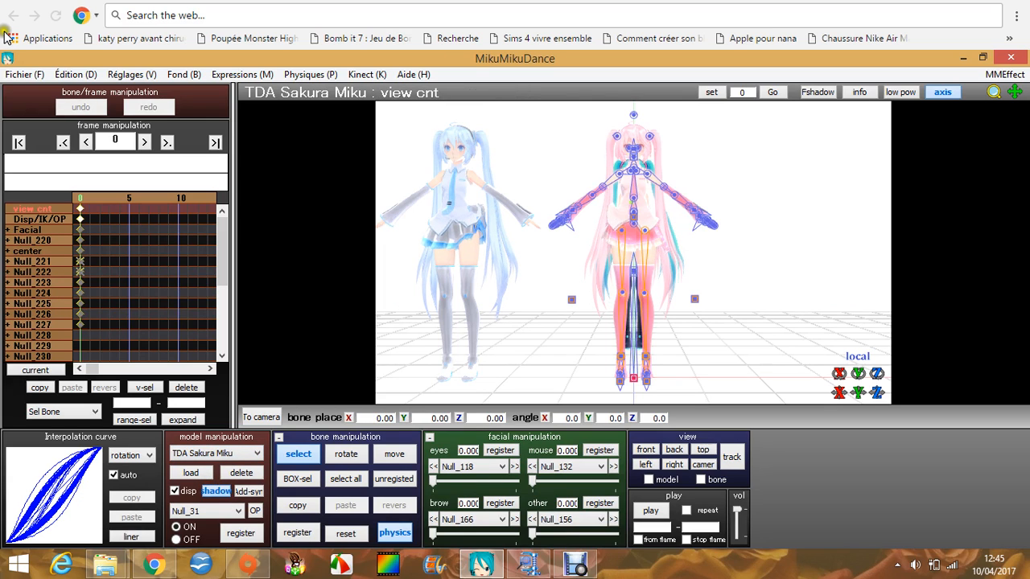
left_click(22, 74)
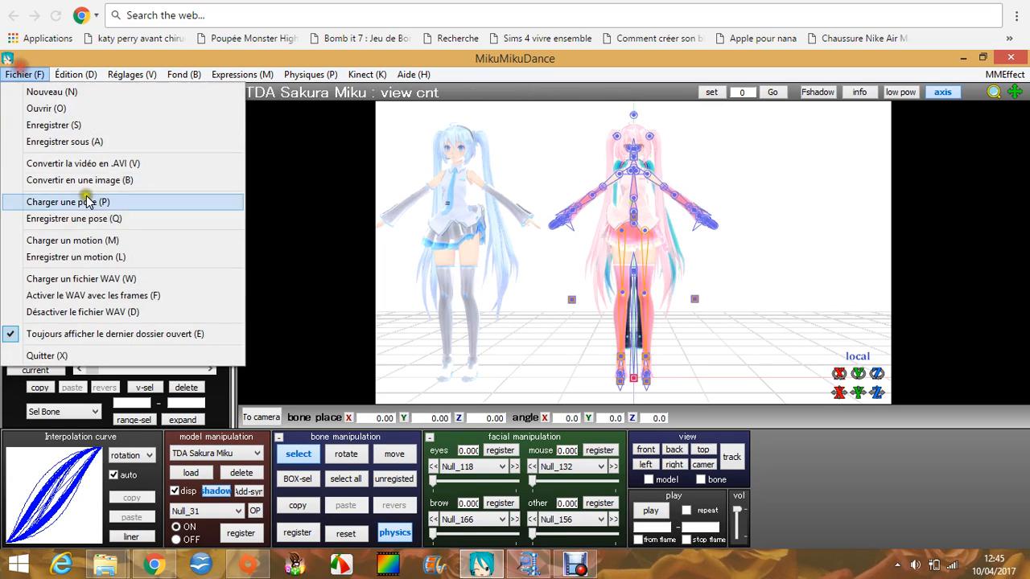
left_click(103, 239)
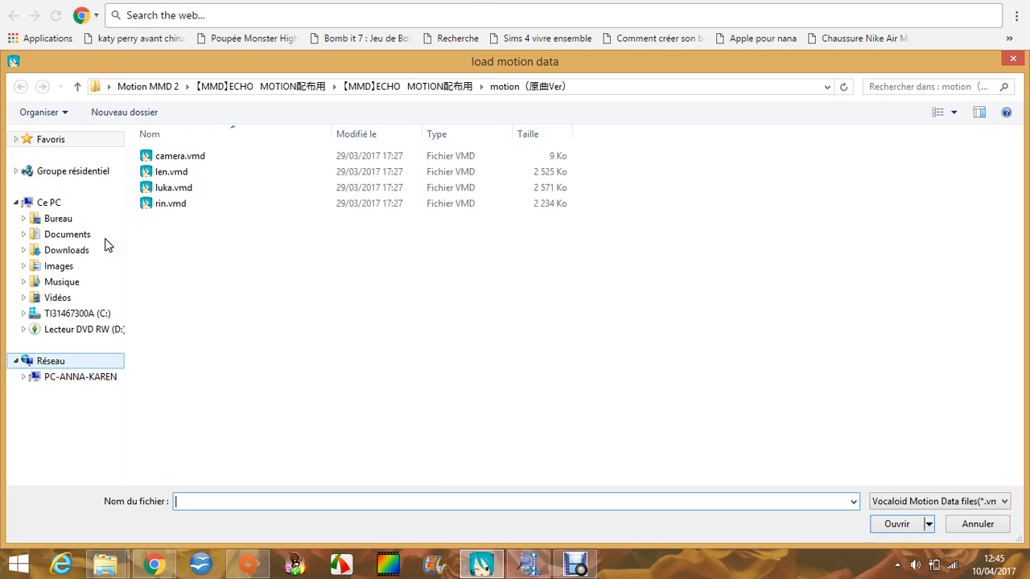
double_click(173, 189)
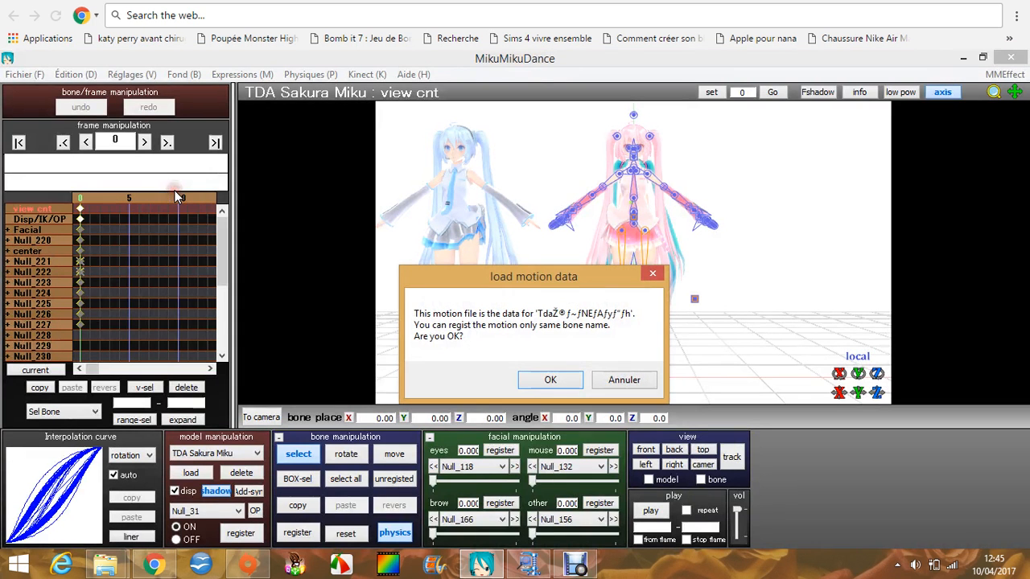
left_click(529, 383)
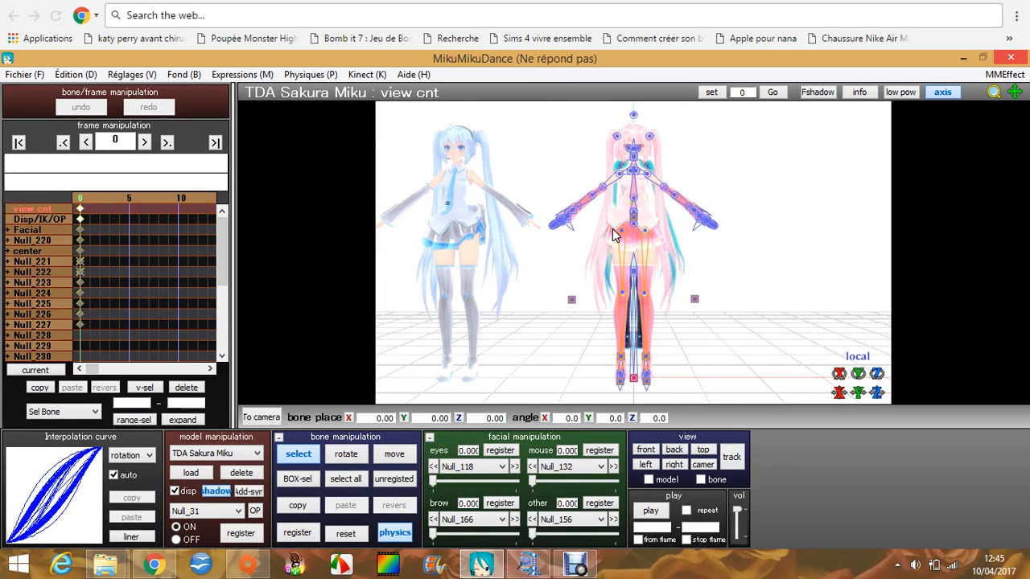
left_click(606, 197)
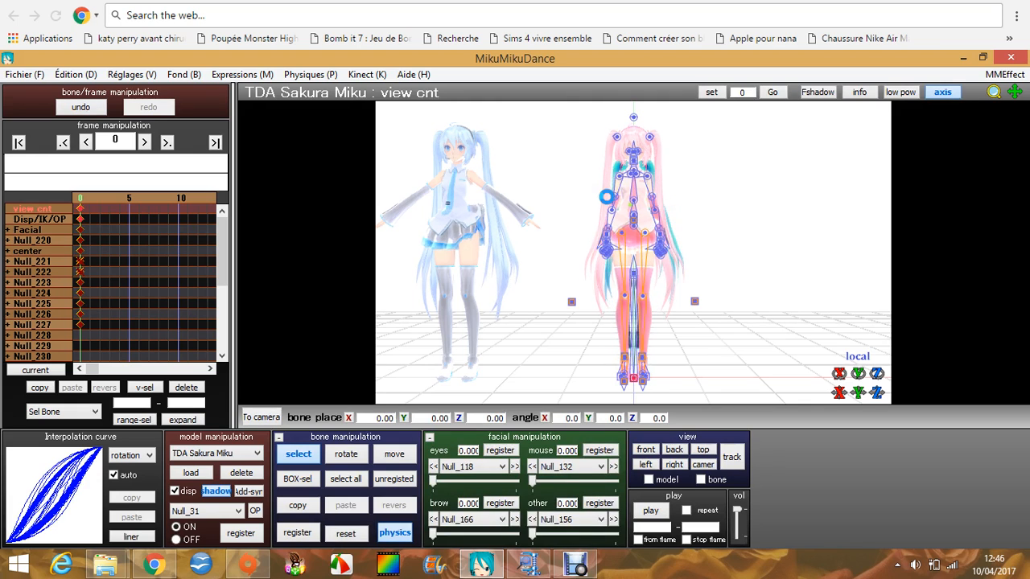
left_click(298, 454)
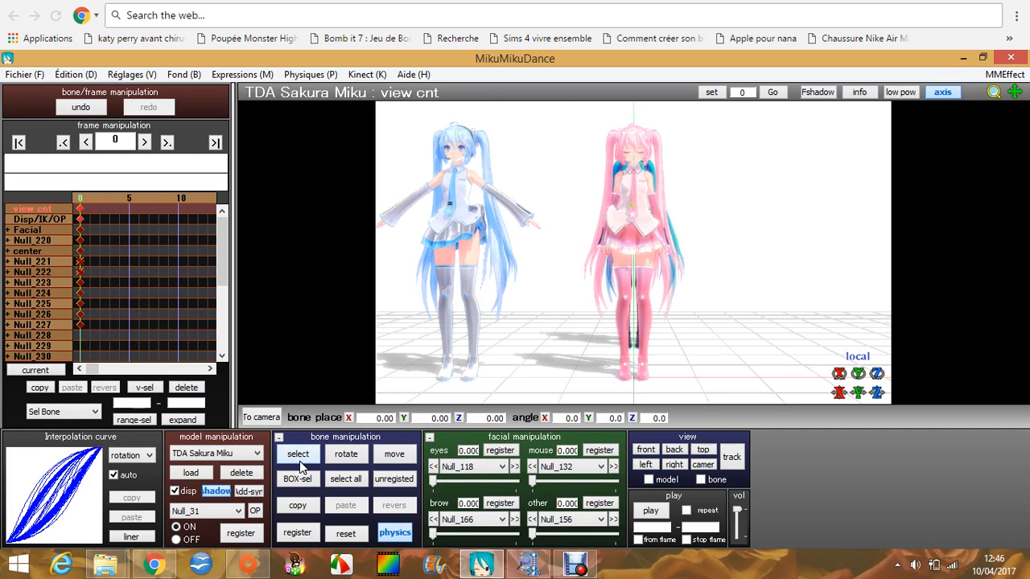
Load rin.vmd onto the TDA Snow Miku model, accepting registration for matching bone names, and turn off bone selection mode.
left_click(255, 454)
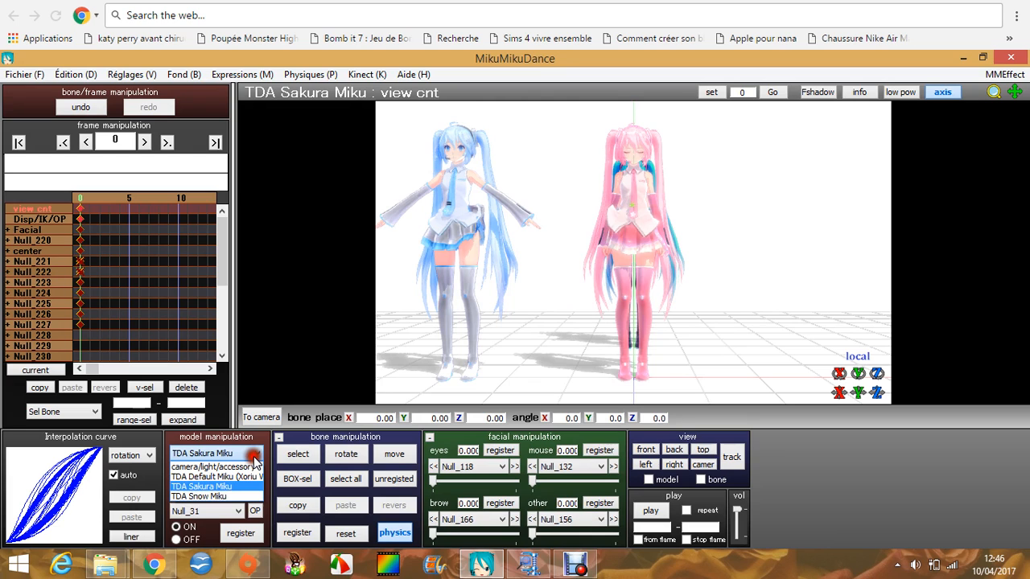
left_click(242, 497)
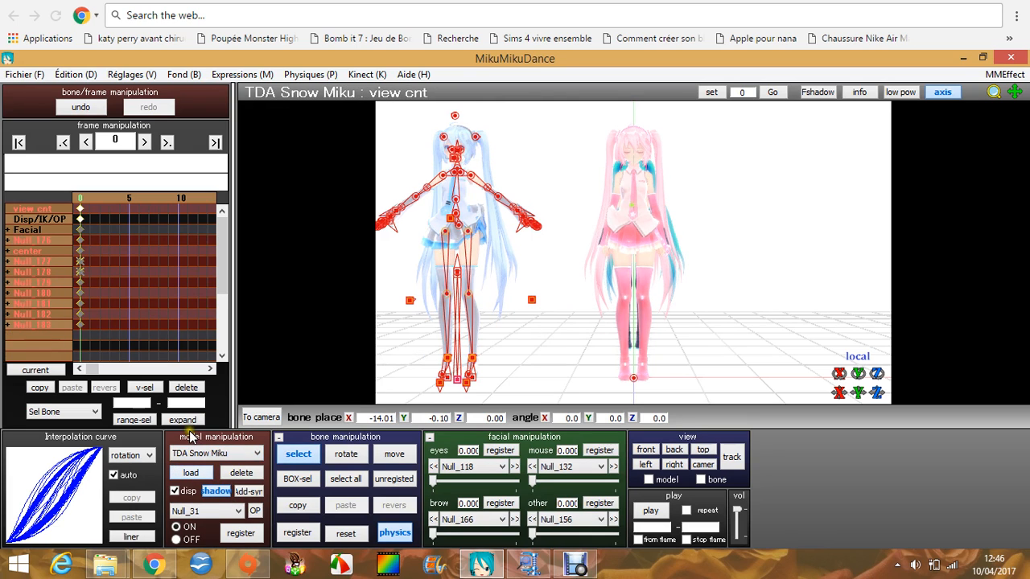
left_click(16, 73)
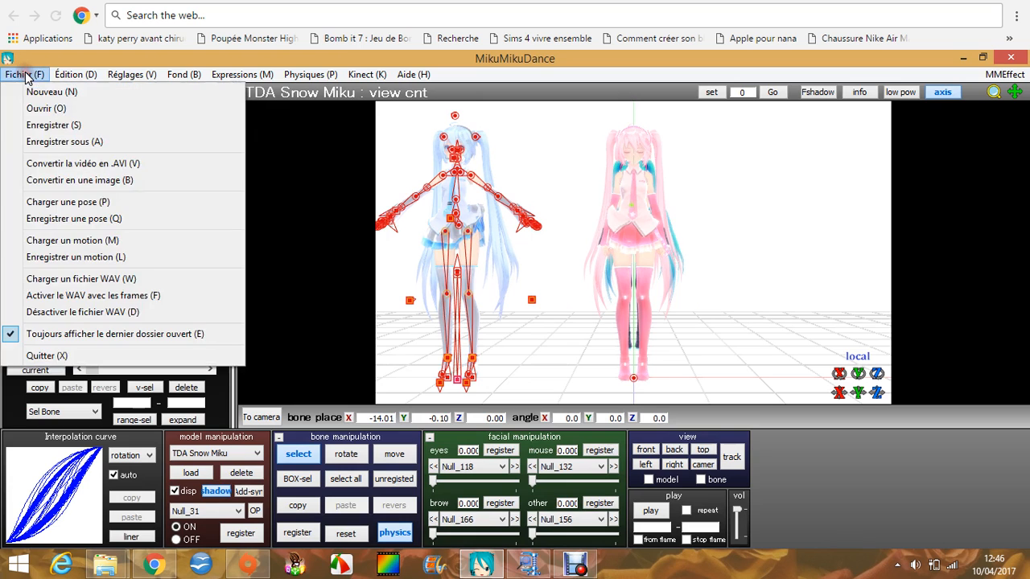
left_click(73, 241)
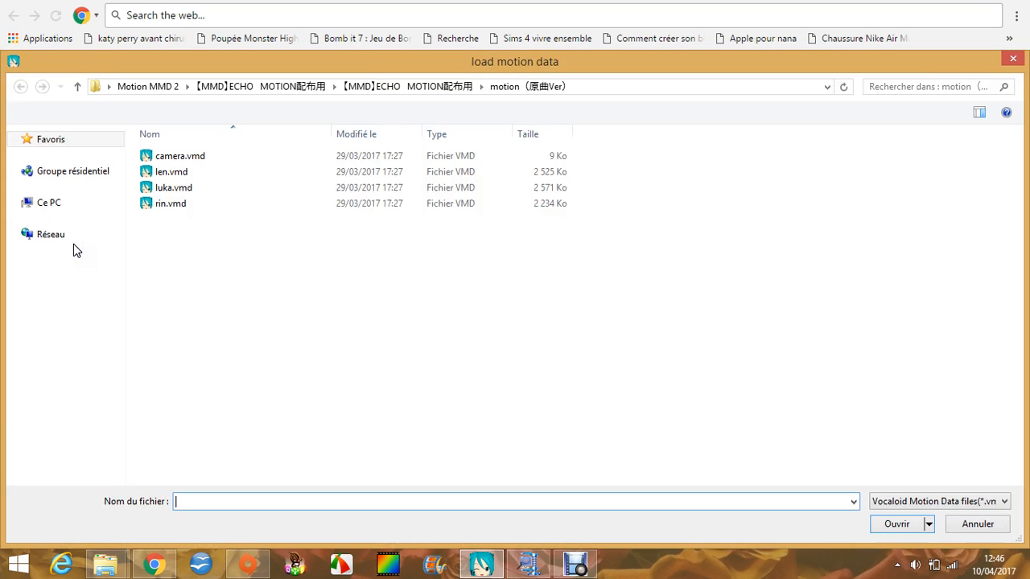
left_click(193, 203)
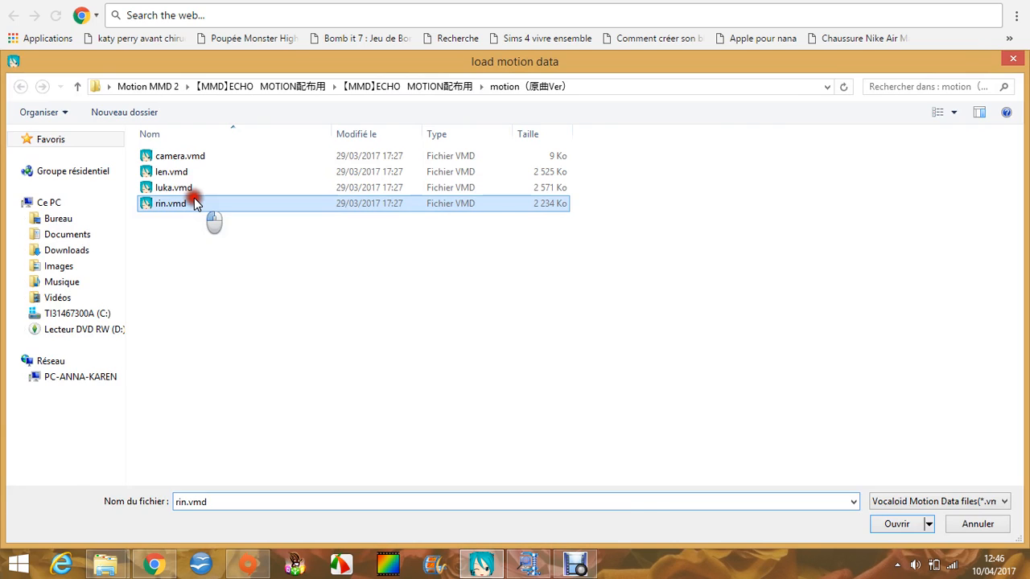
double_click(193, 203)
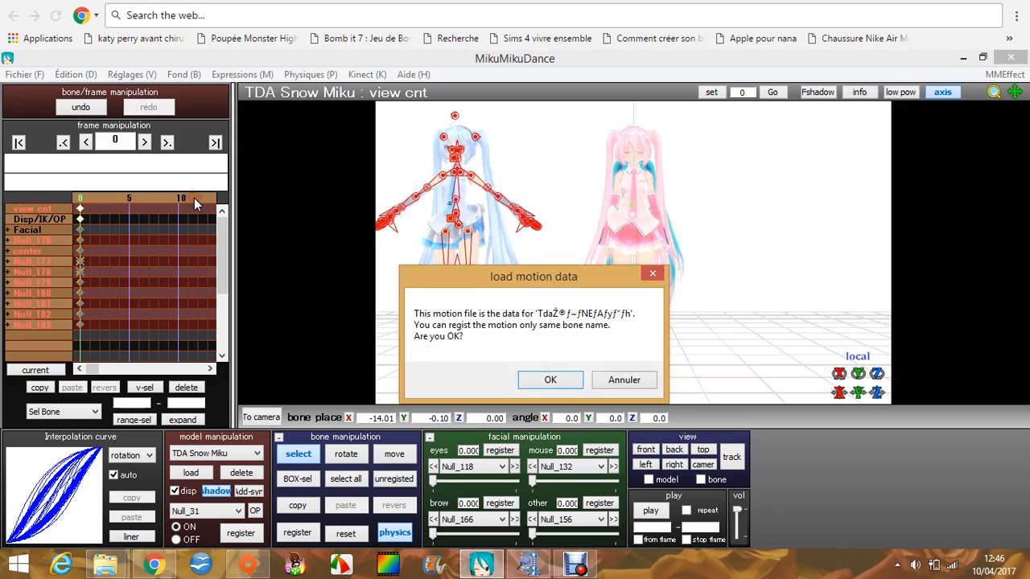
left_click(525, 379)
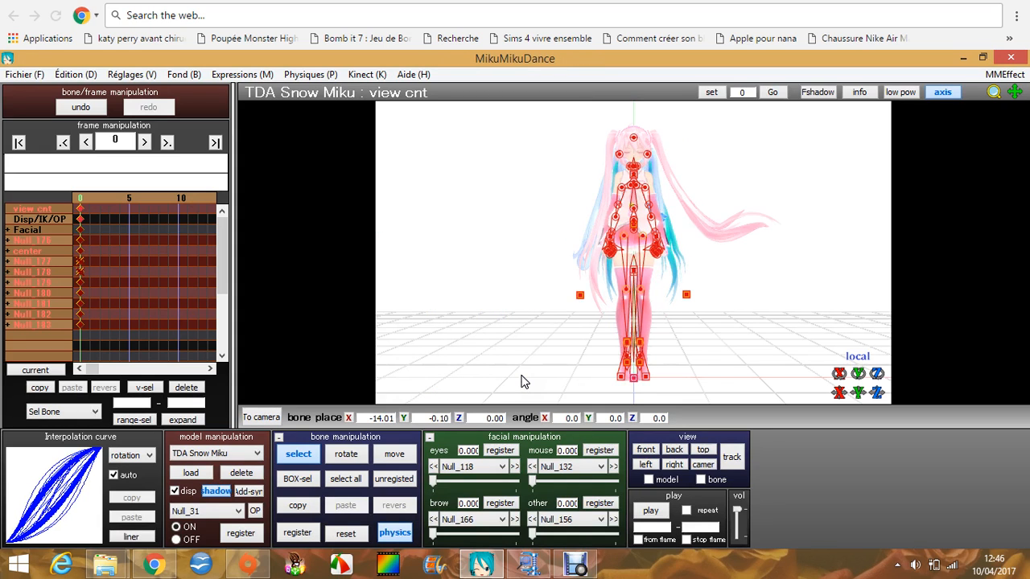
left_click(298, 456)
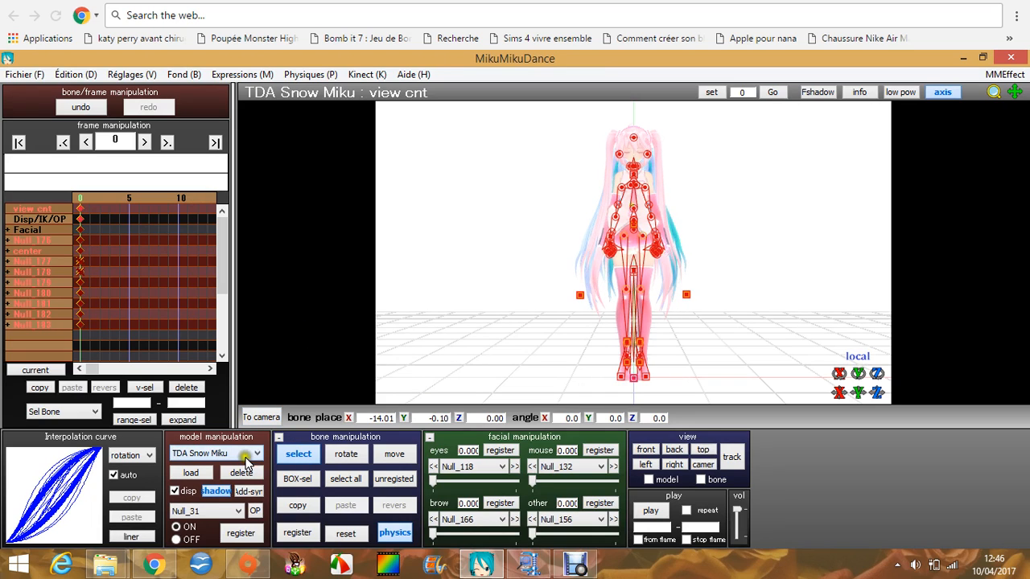
left_click(305, 461)
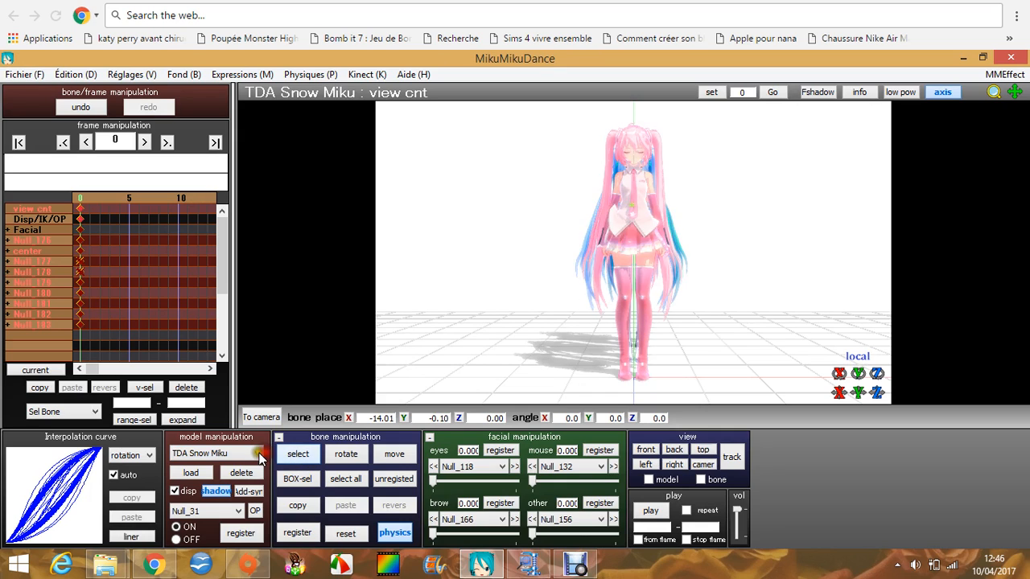
Make camera/light/accessory the active target and load the camera.vmd motion from the motion（原曲Ver） folder.
left_click(252, 455)
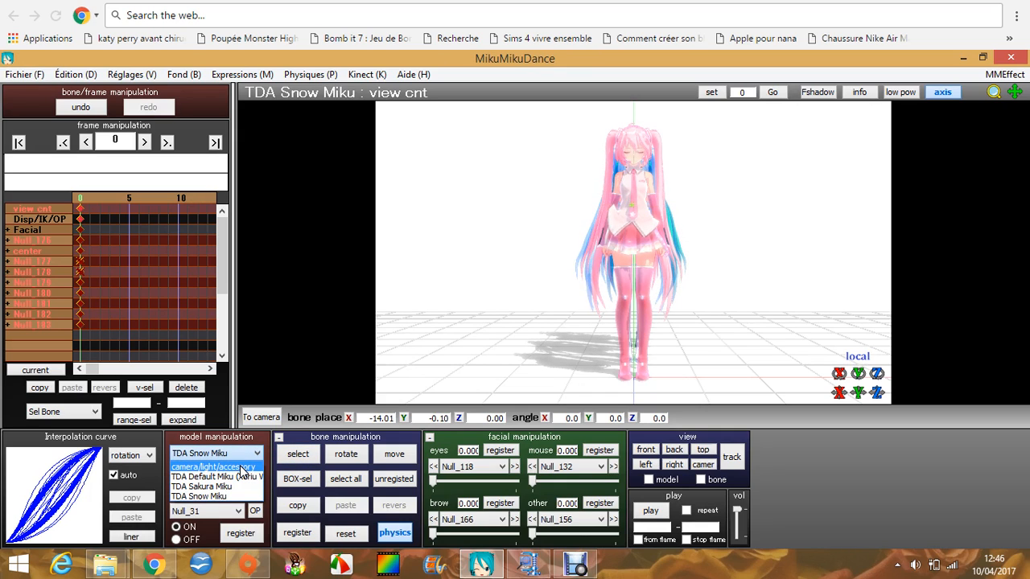
left_click(240, 466)
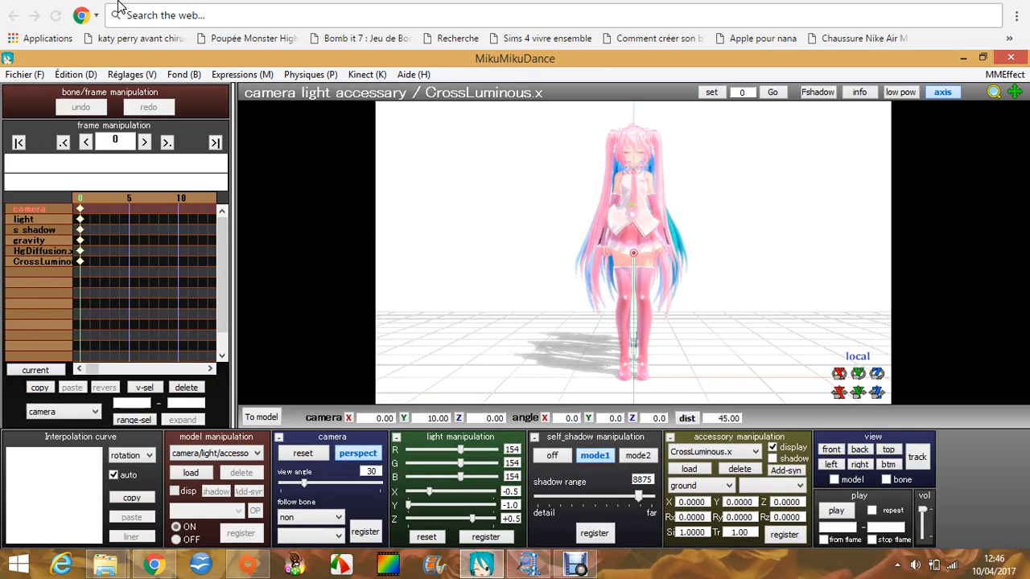
left_click(23, 77)
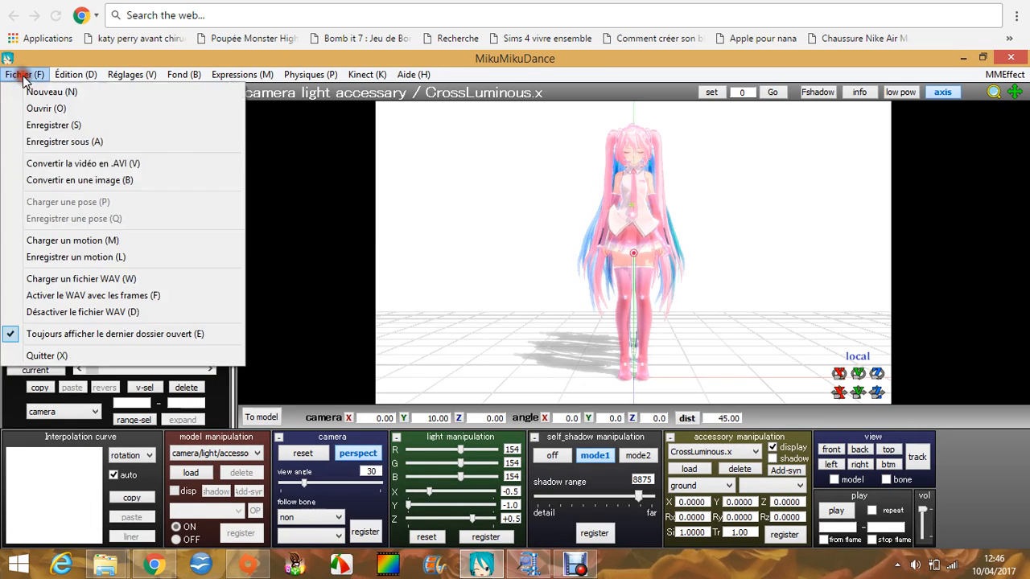
left_click(67, 239)
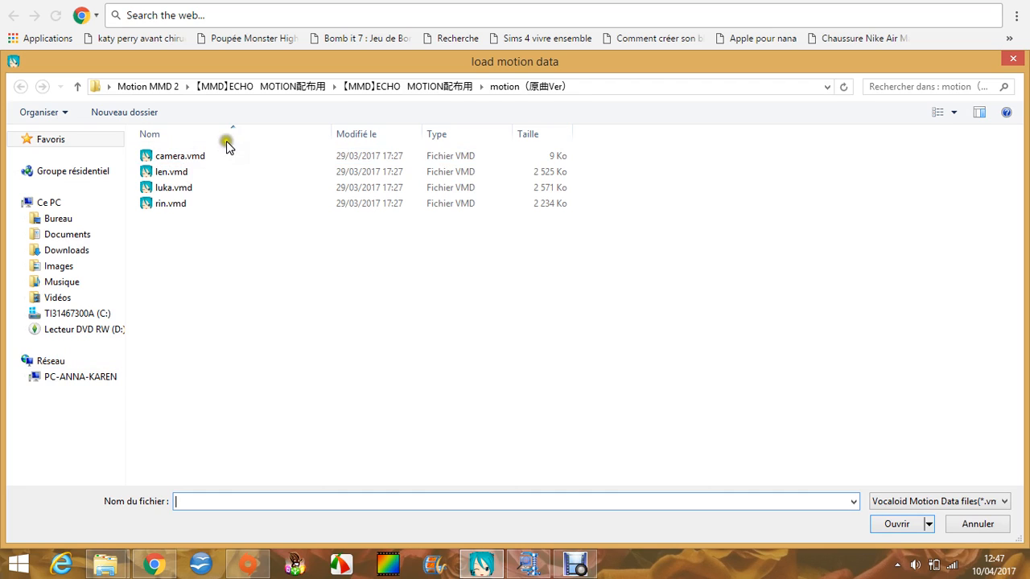
double_click(223, 159)
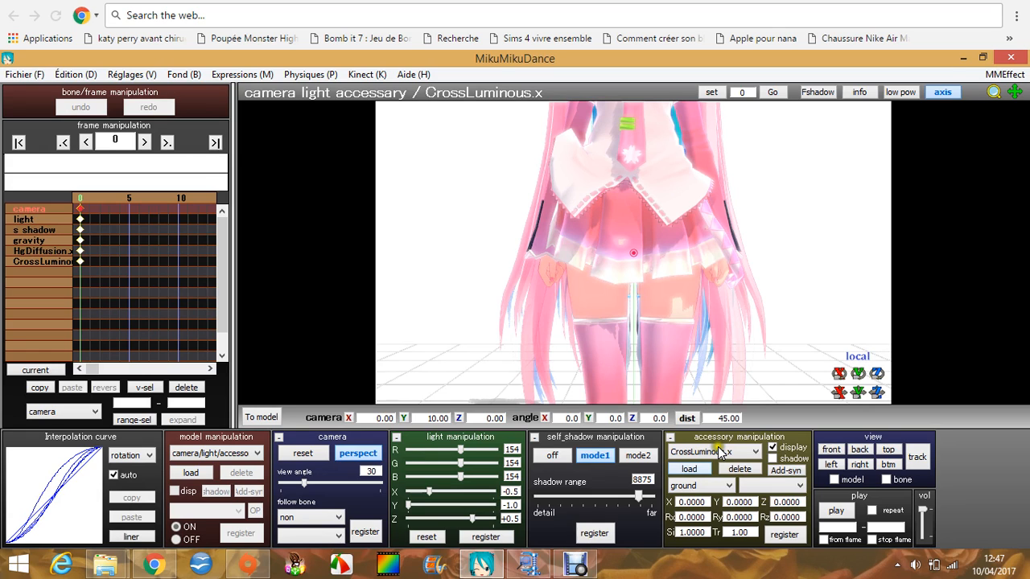
Load the towers.x stage as an accessory from the inner Romeo & Cinderella folder of Stage MMD on the desktop.
left_click(692, 467)
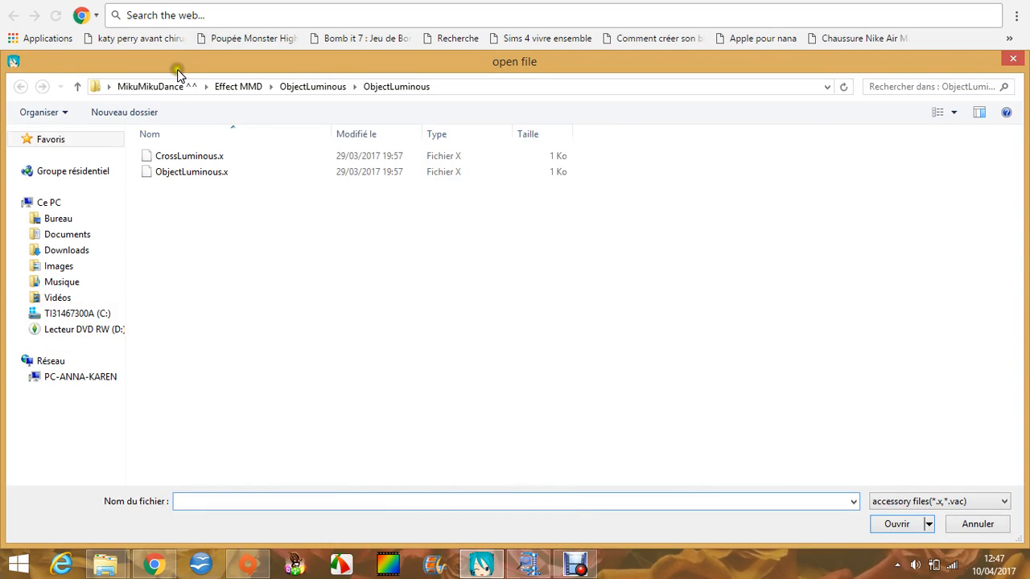
left_click(173, 86)
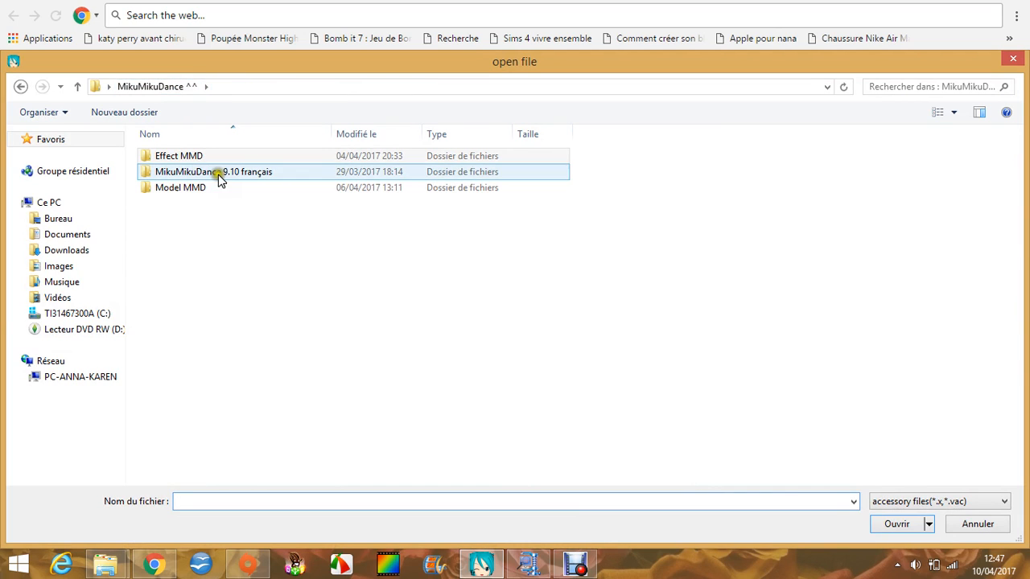
left_click(90, 220)
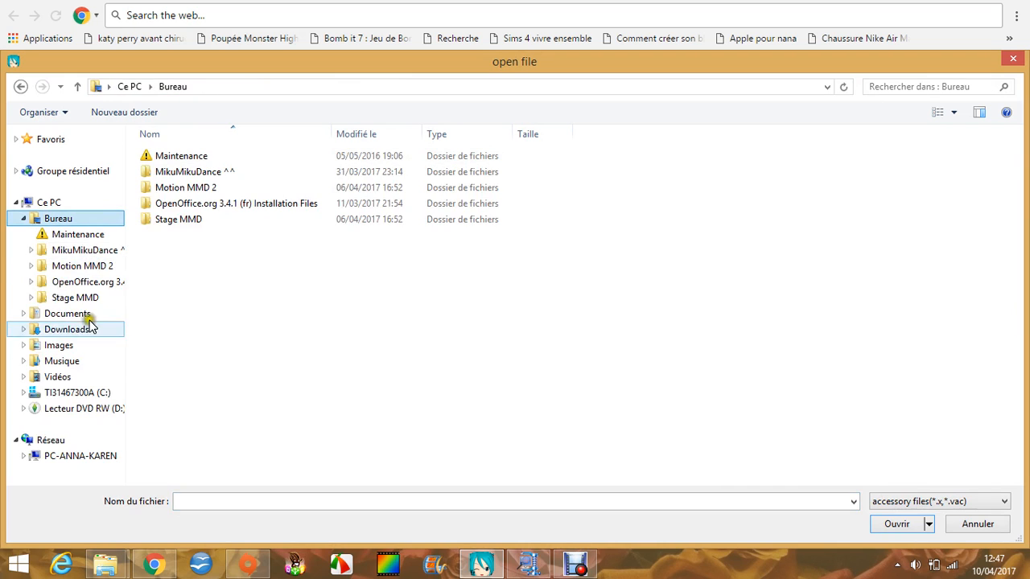
left_click(84, 300)
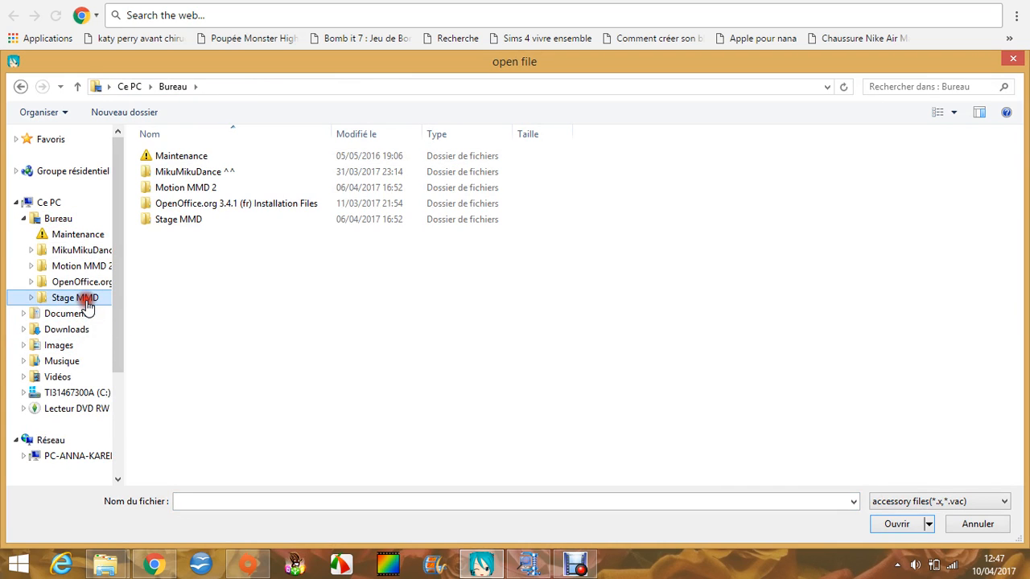
left_click(247, 159)
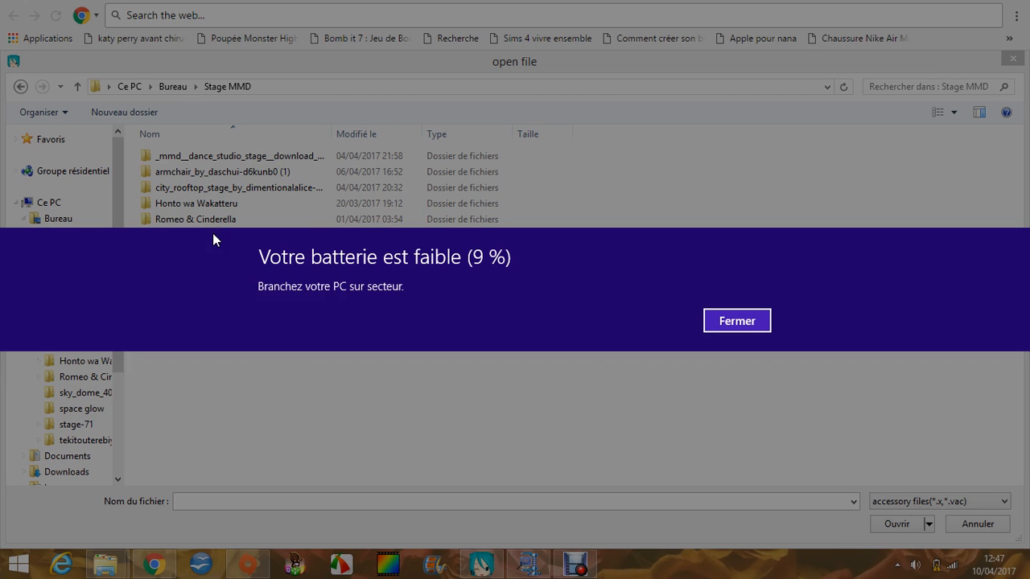
left_click(736, 318)
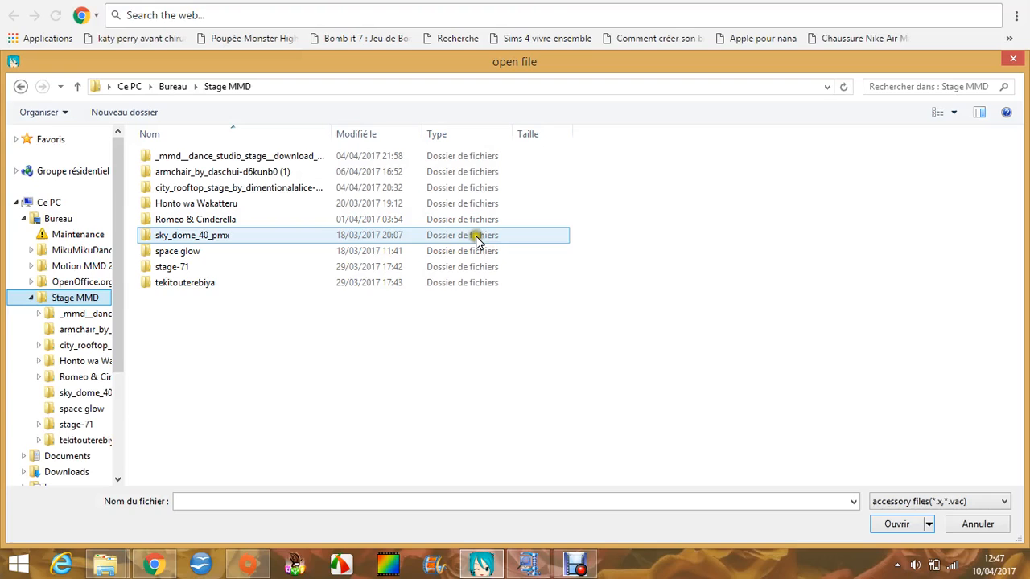
left_click(323, 217)
double_click(324, 218)
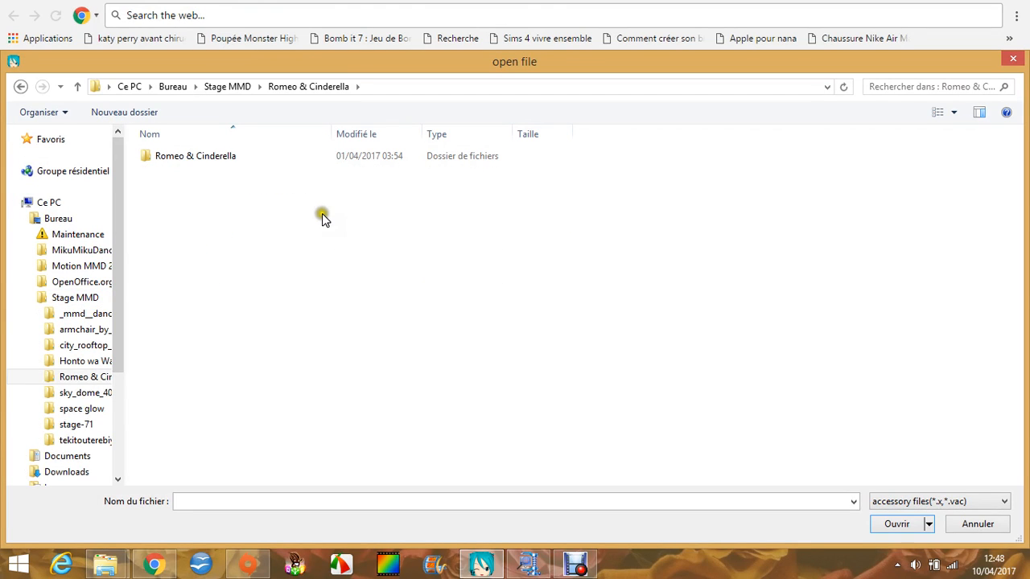
double_click(303, 156)
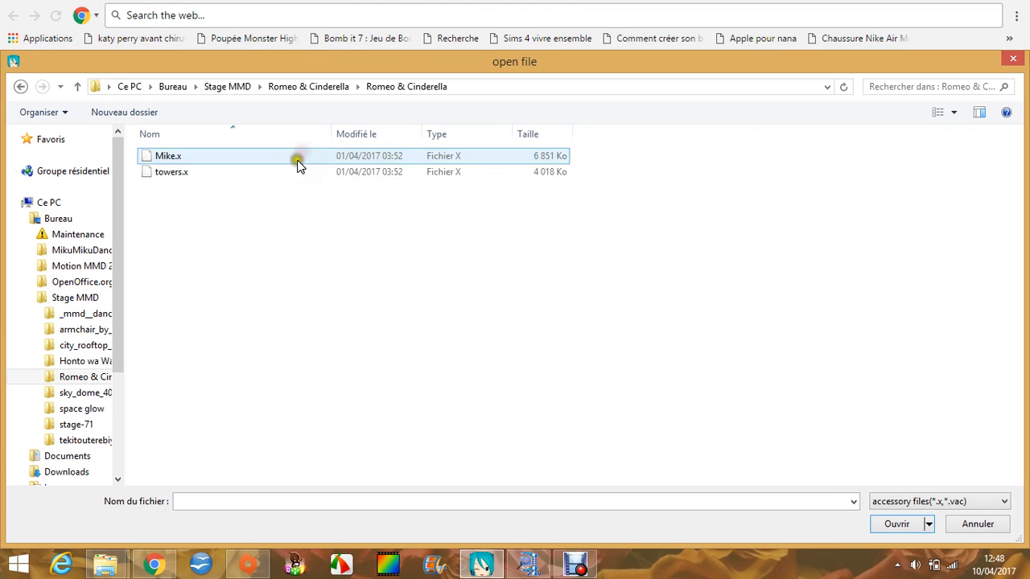
double_click(278, 173)
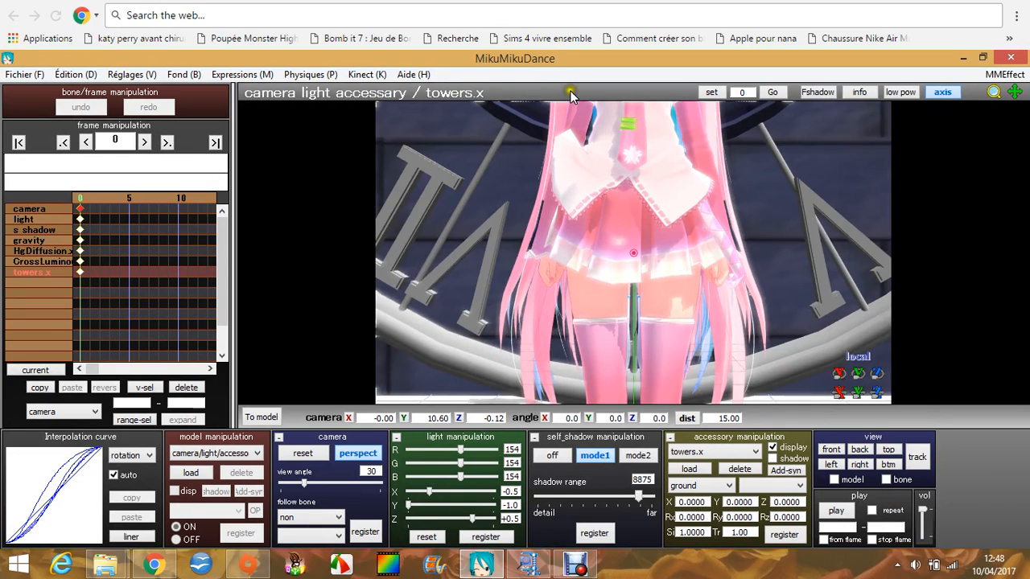
Turn off the axis display and switch off the Supprimer l'ombre shadow option.
left_click(942, 93)
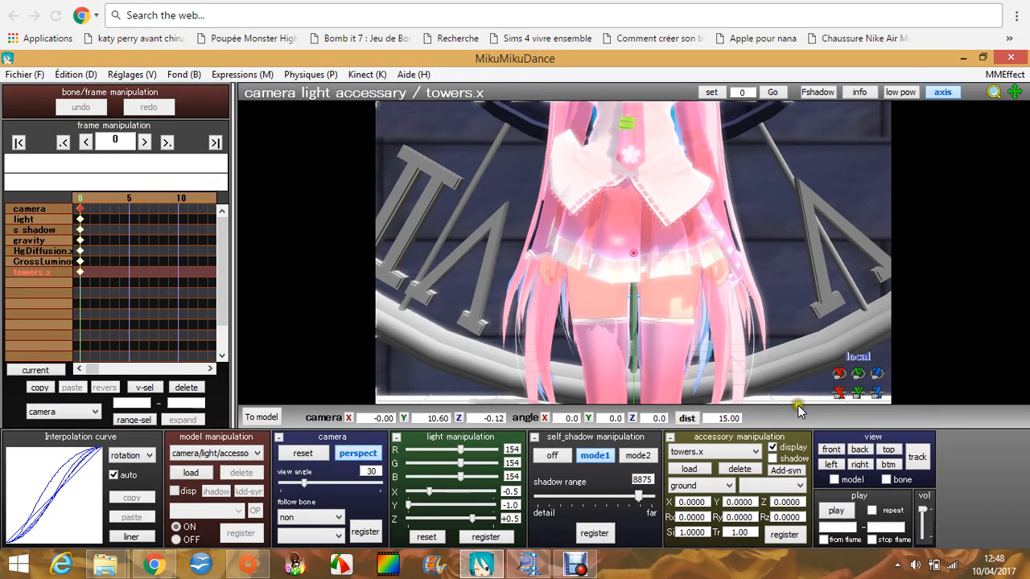
left_click(948, 93)
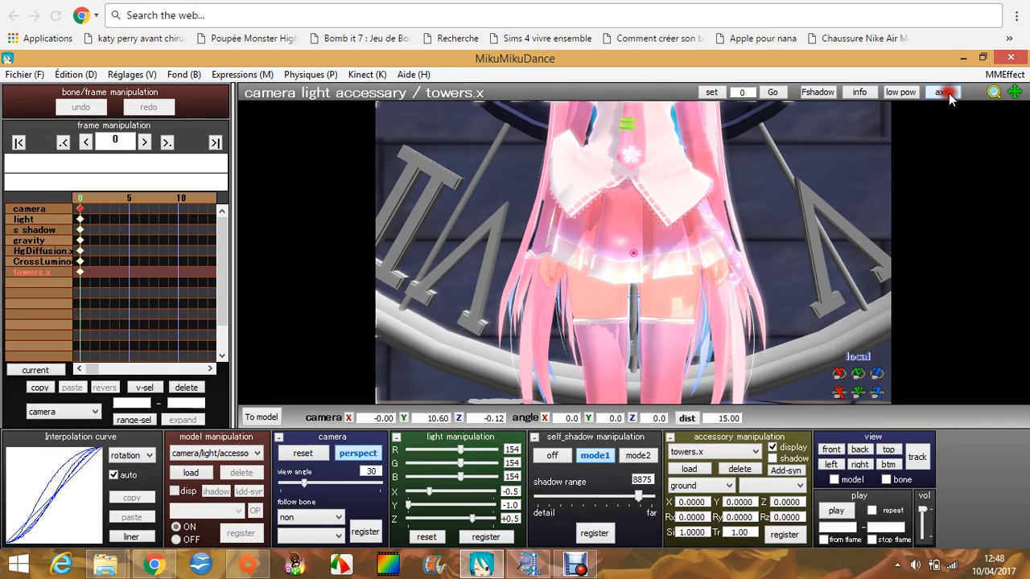
left_click(132, 75)
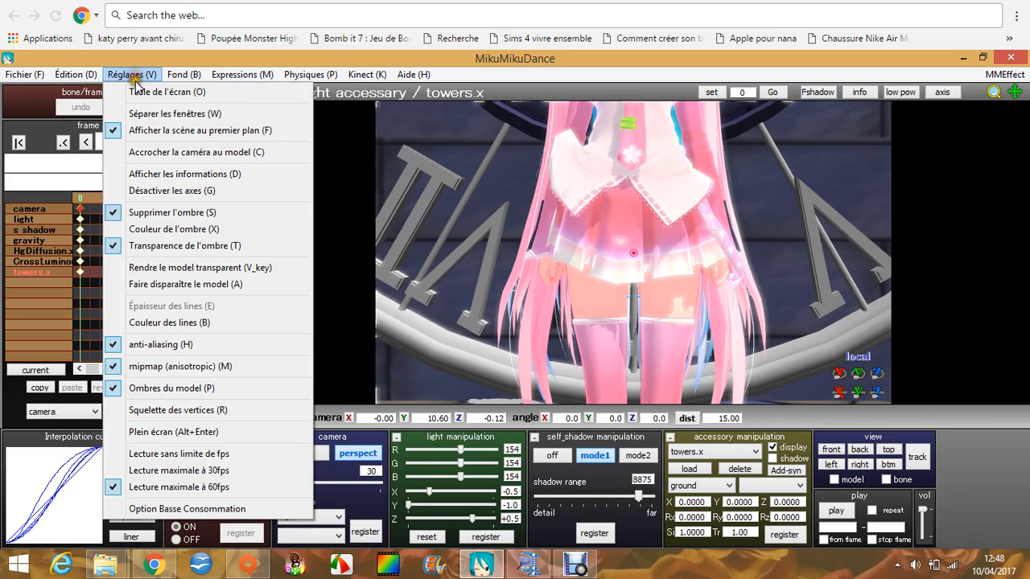
left_click(138, 213)
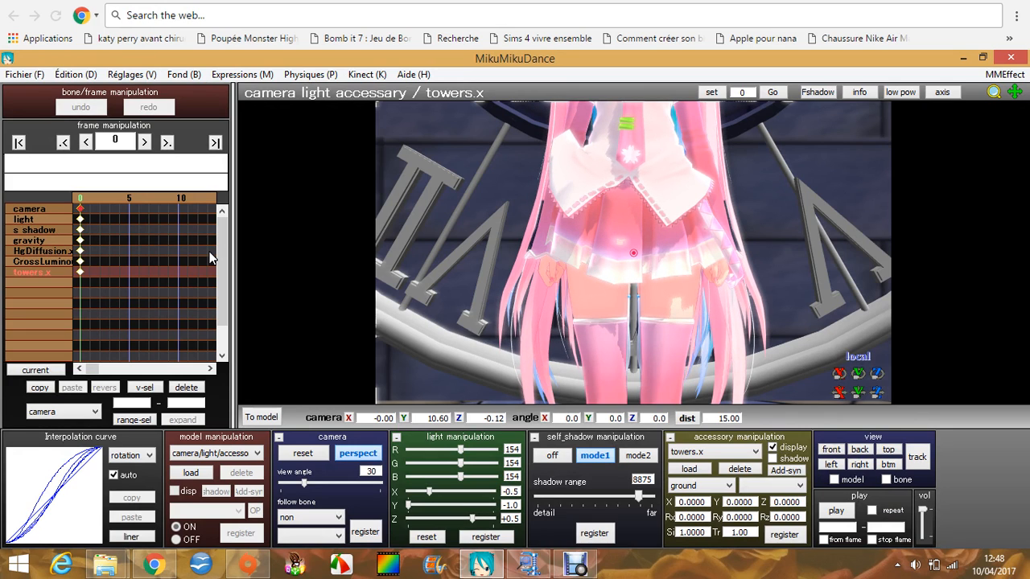
Load the Gumi-ECHO.wav audio file from the Musique folder.
left_click(22, 74)
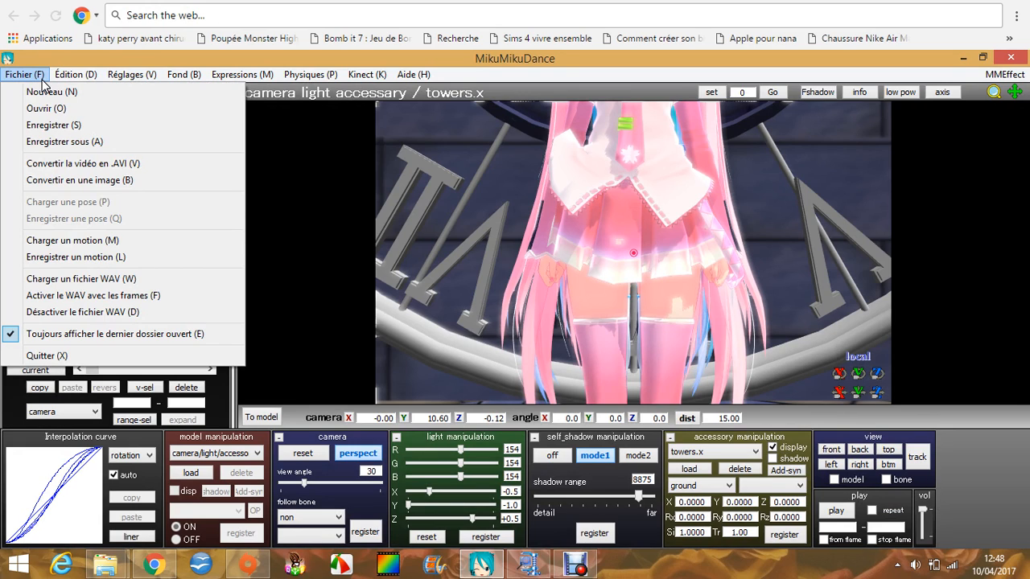
left_click(110, 278)
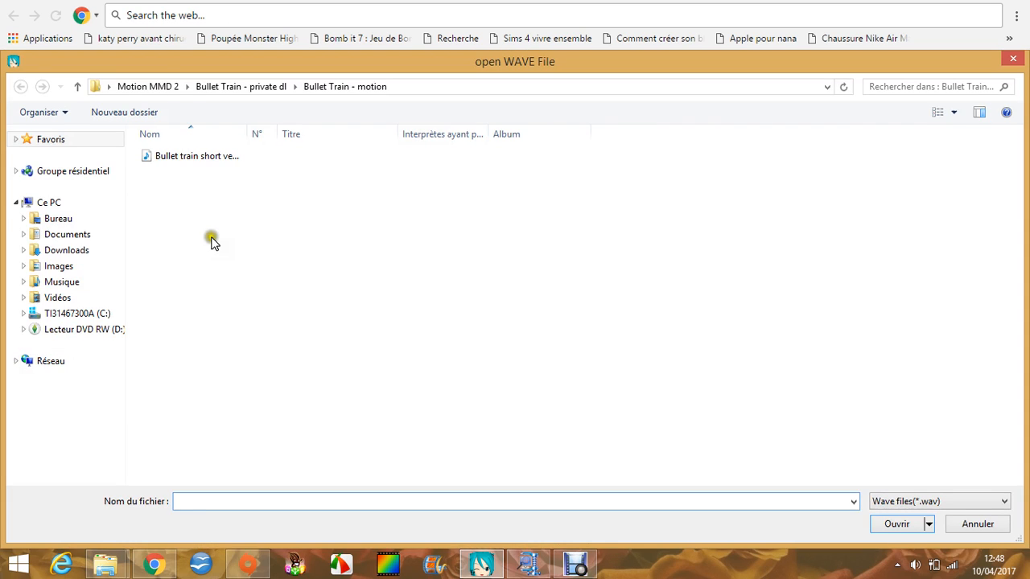
left_click(160, 87)
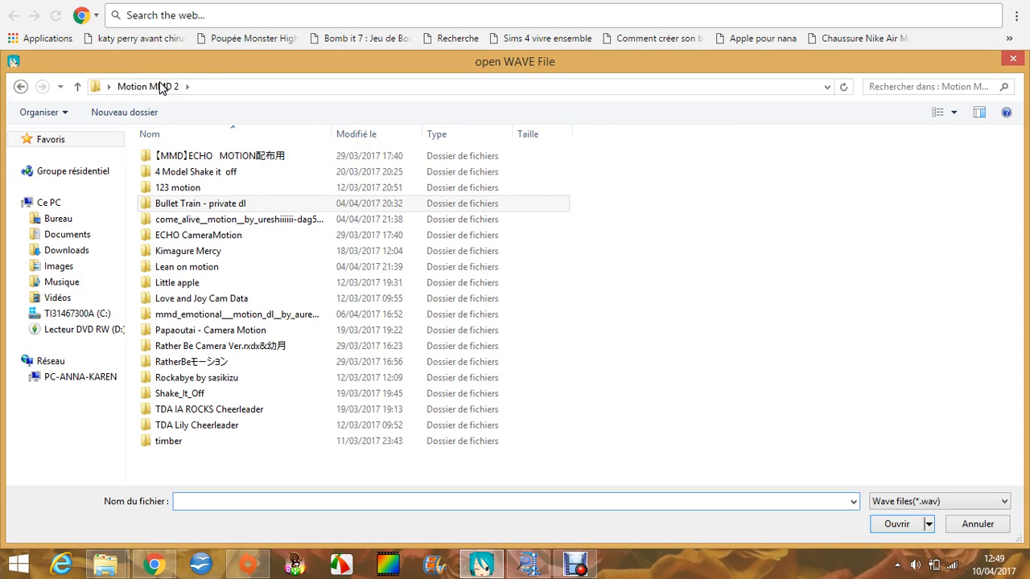
left_click(241, 159)
double_click(240, 159)
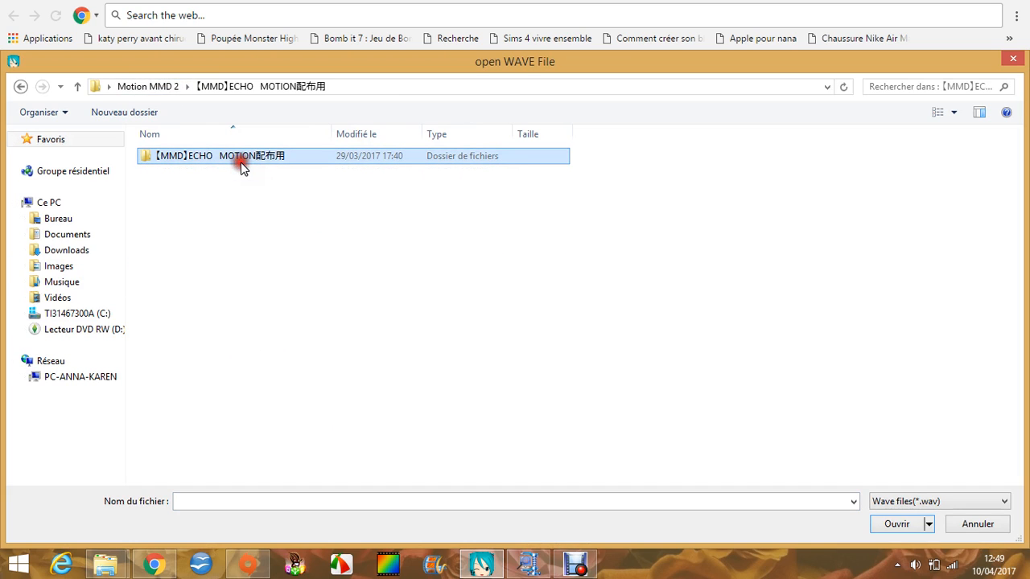
double_click(242, 160)
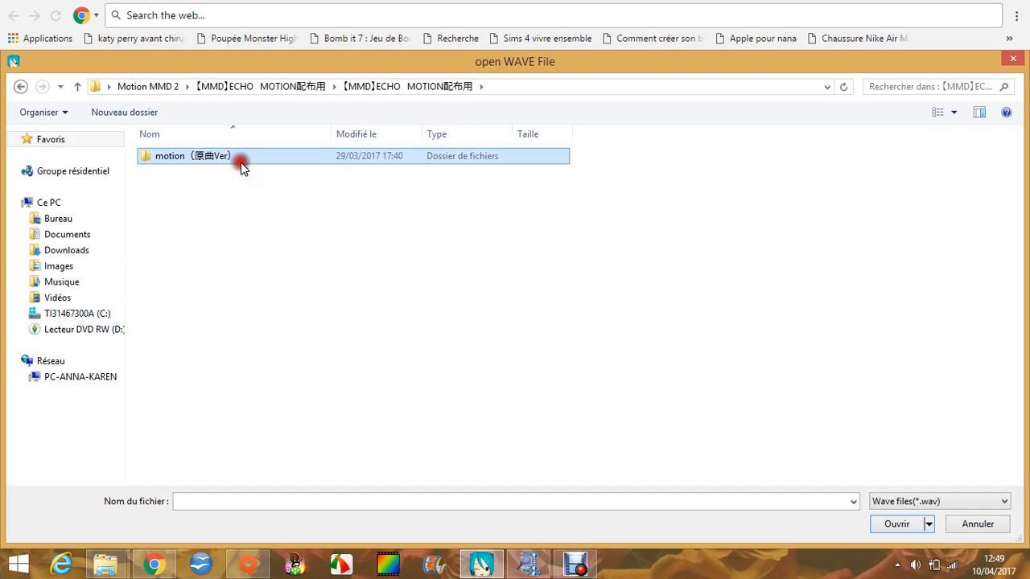
double_click(241, 161)
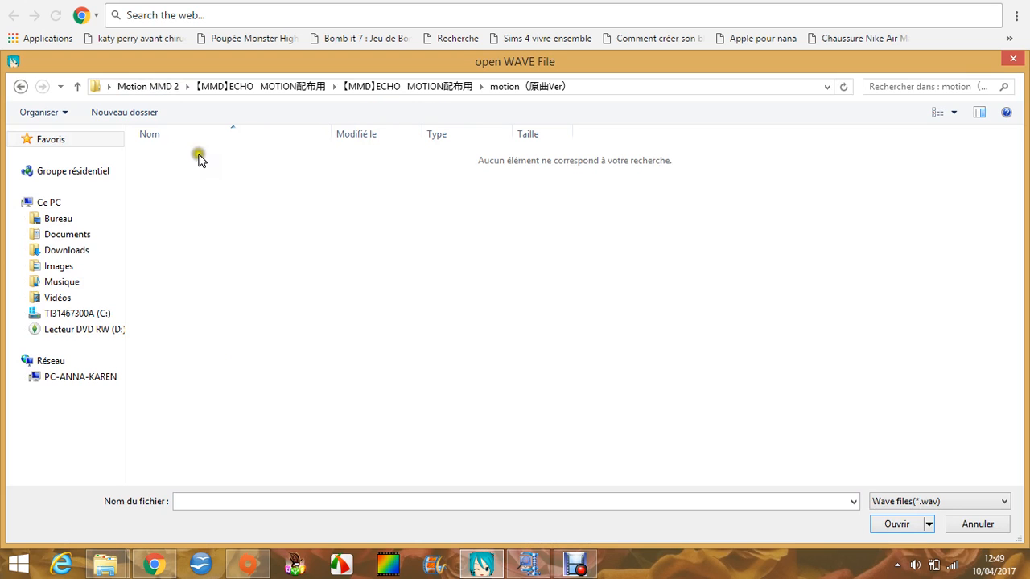
left_click(74, 281)
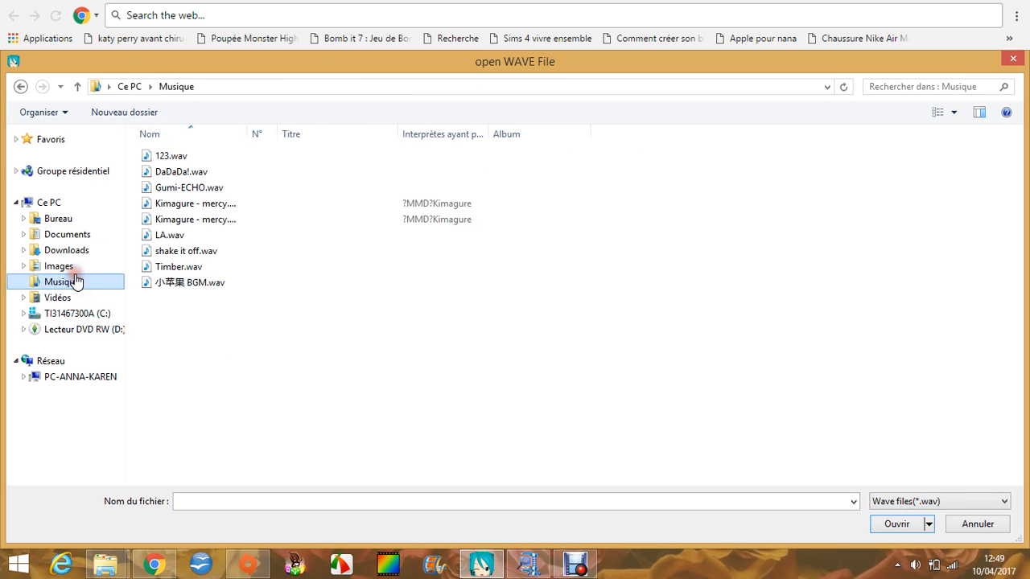
double_click(241, 187)
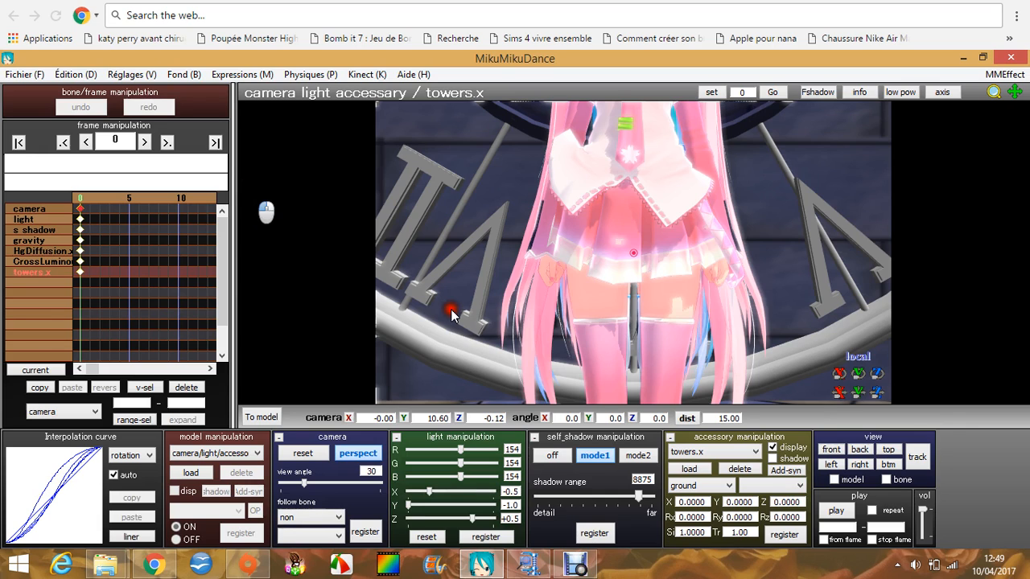
Jump to the end of the timeline to read the last frame number, and return to frame 0.
left_click(835, 515)
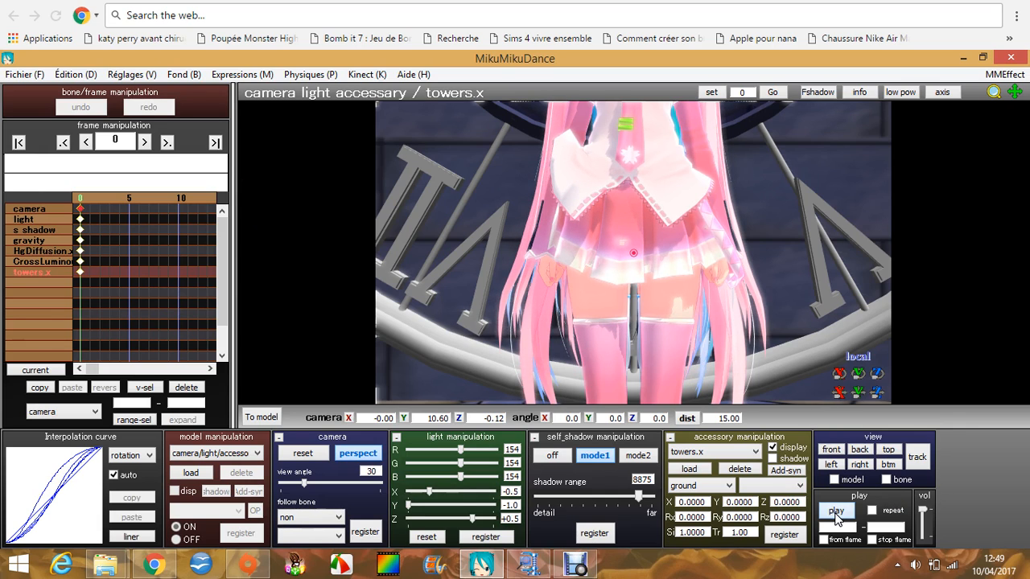
left_click(851, 528)
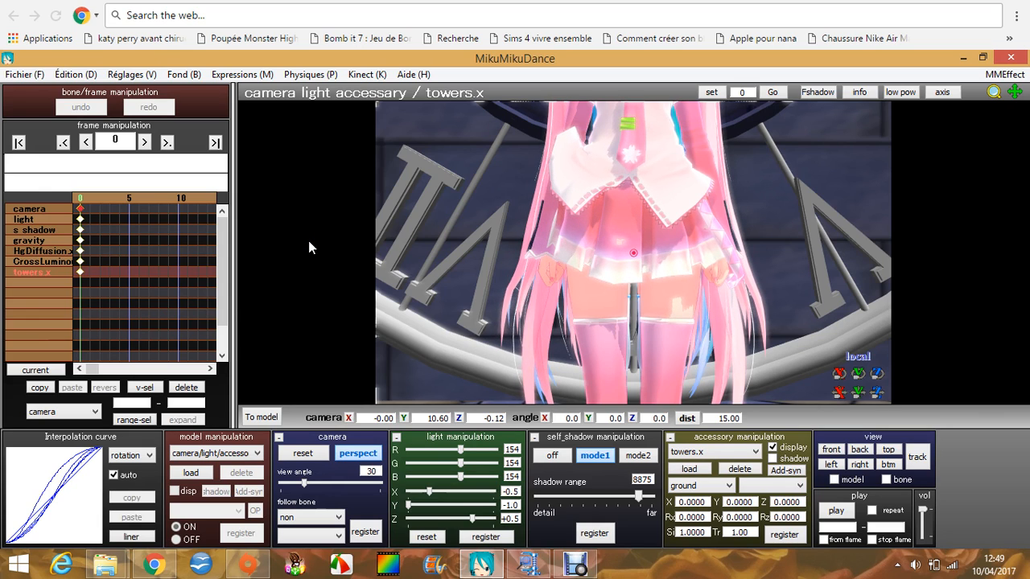
left_click(174, 140)
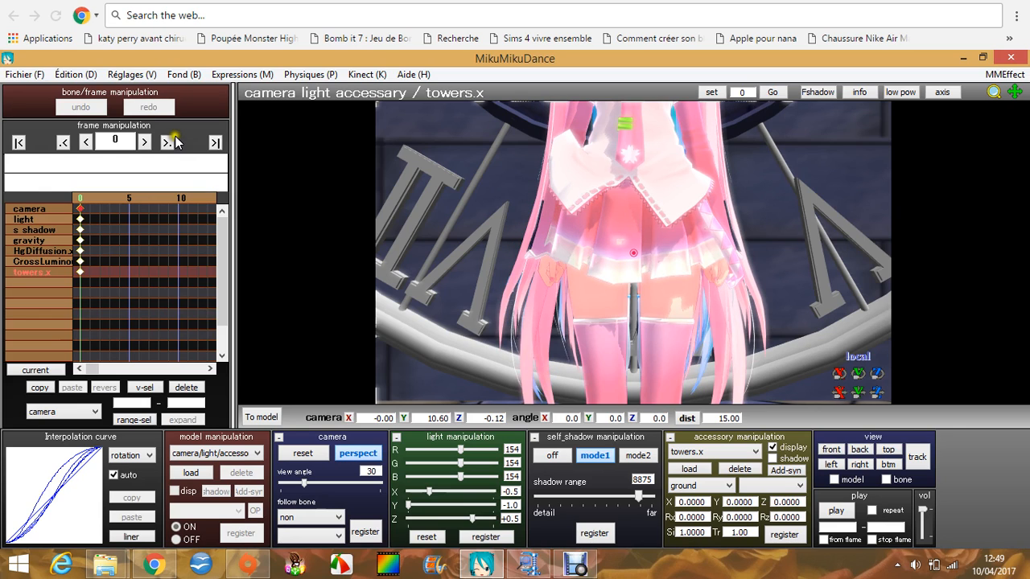
left_click(213, 144)
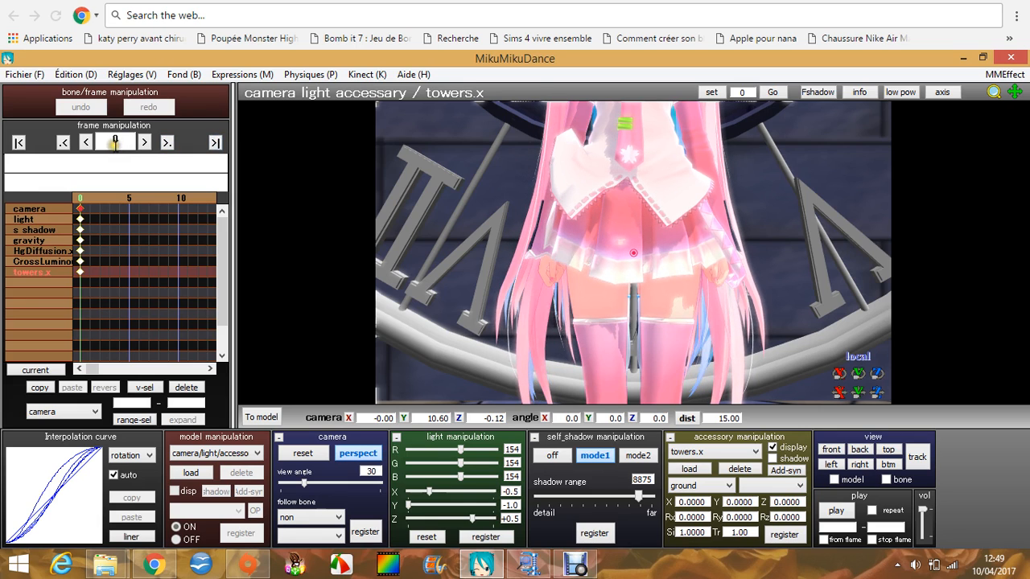
left_click(214, 143)
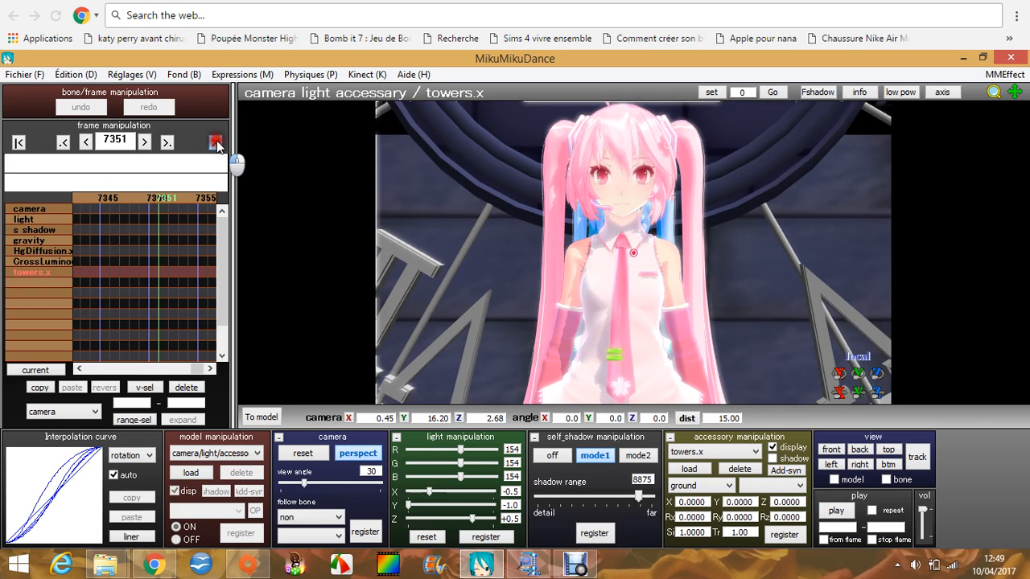
left_click(109, 140)
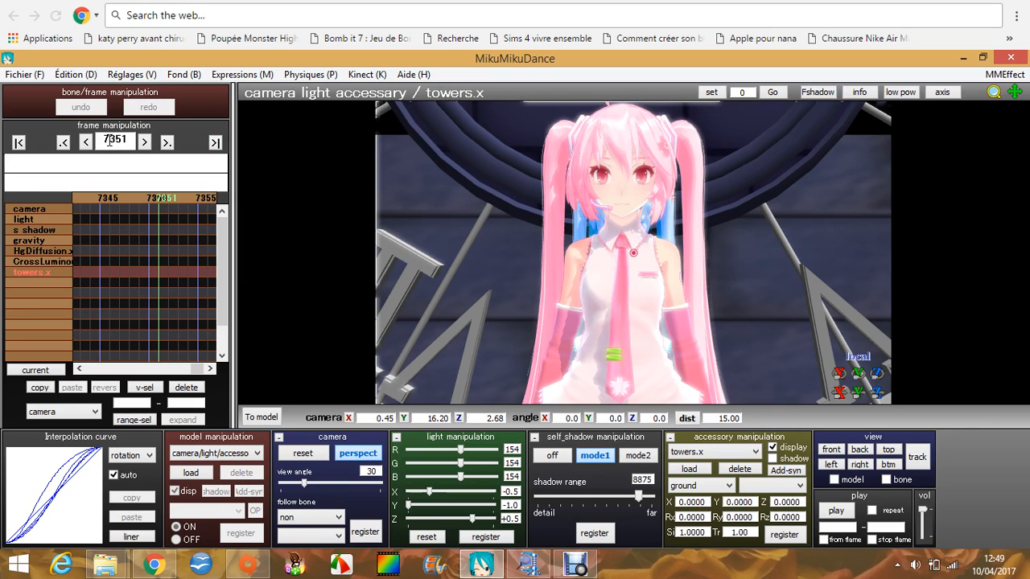
left_click(77, 102)
left_click(19, 142)
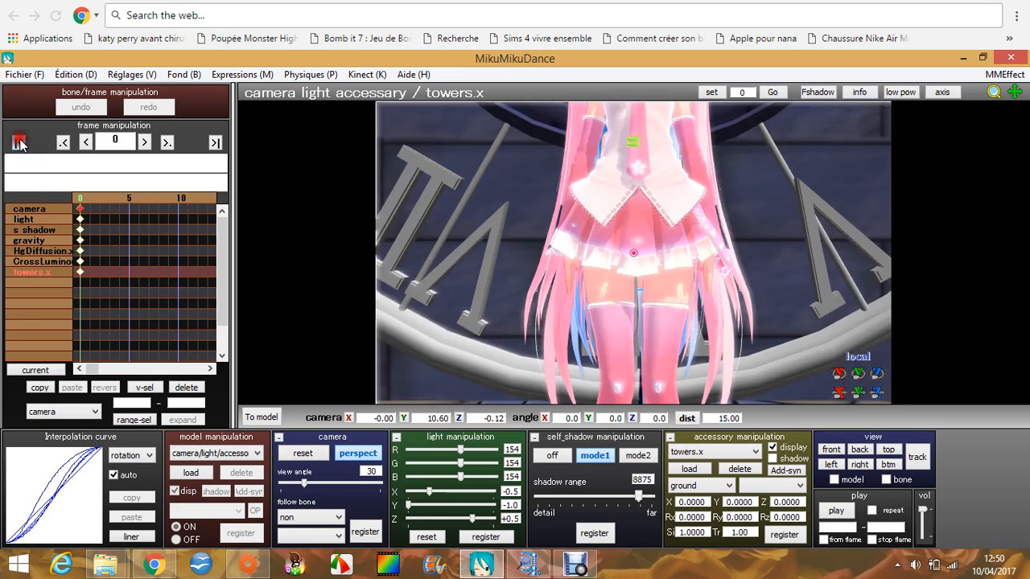
Start converting the scene to an AVI video, overwriting mes Motion MMD(10).avi in the Vidéos folder.
left_click(20, 74)
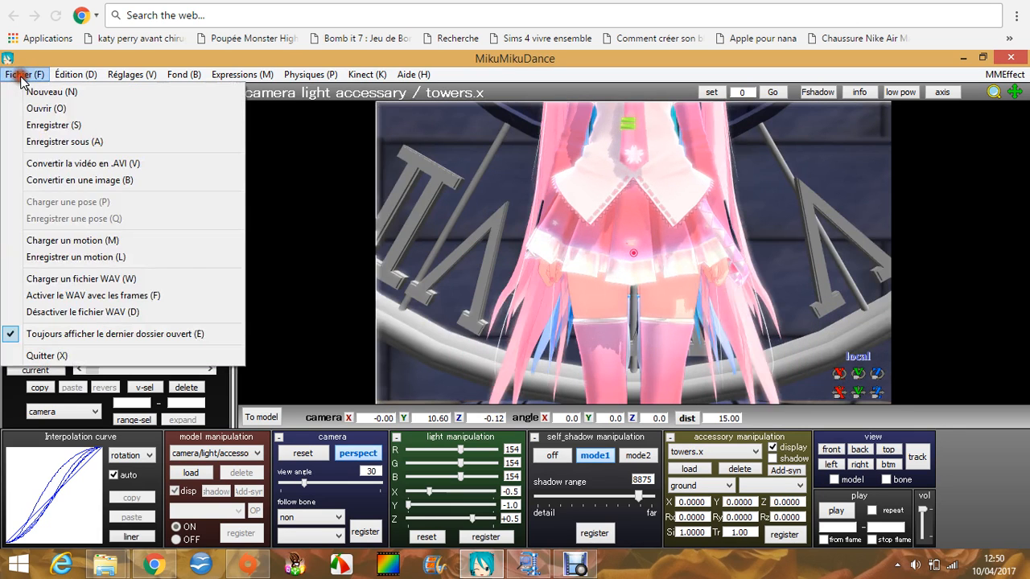
left_click(93, 165)
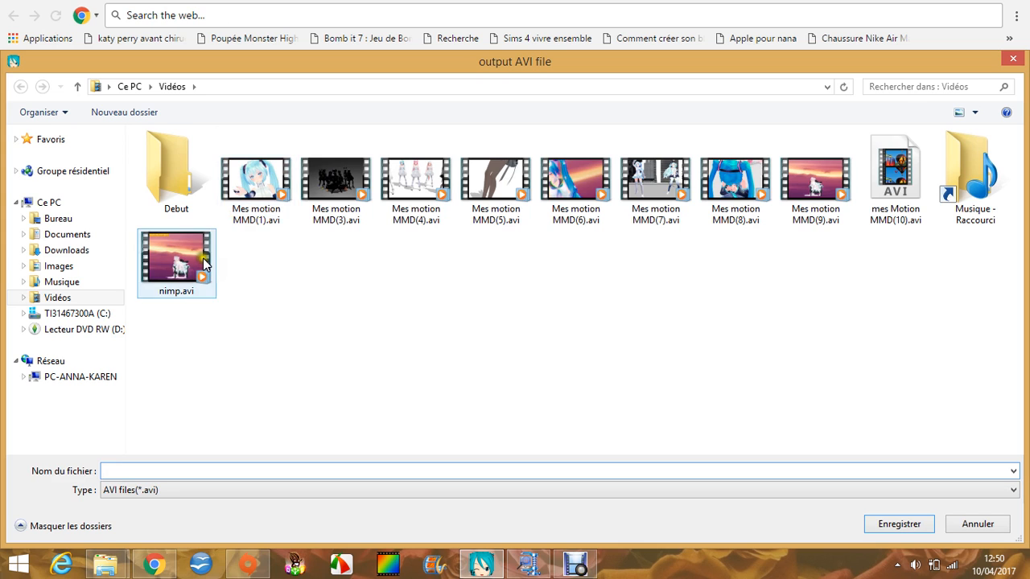
double_click(915, 201)
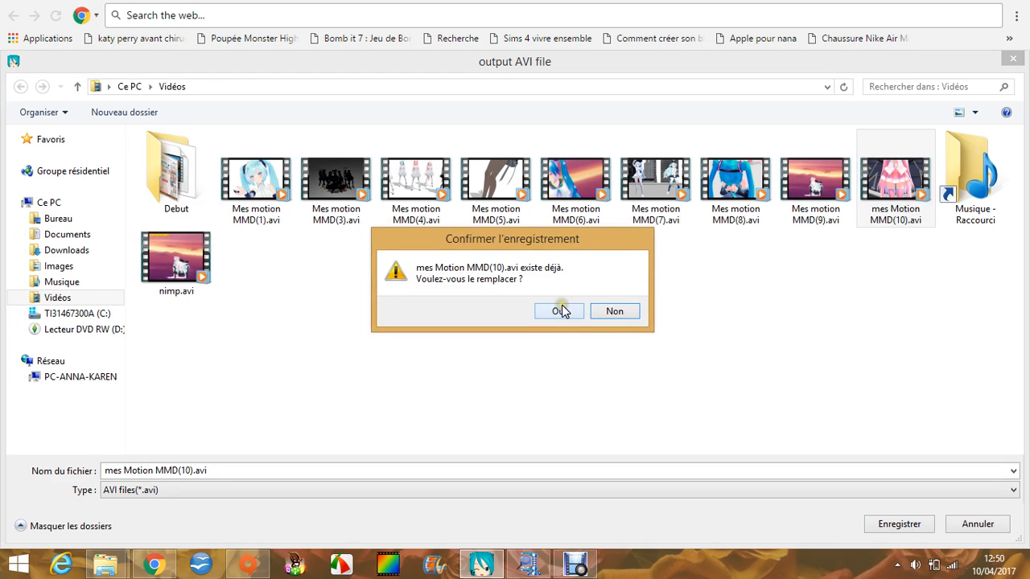
left_click(560, 309)
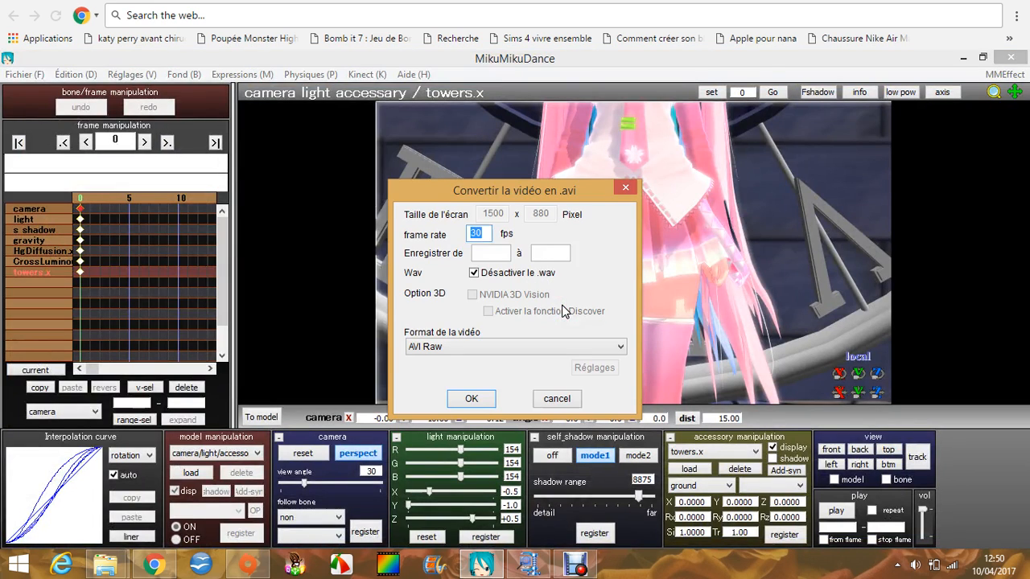
Set the video frame rate to 60 fps and the recording range from frame 0 to 7351.
key("BackSpace")
type("5")
key("BackSpace")
type("60")
left_click(503, 247)
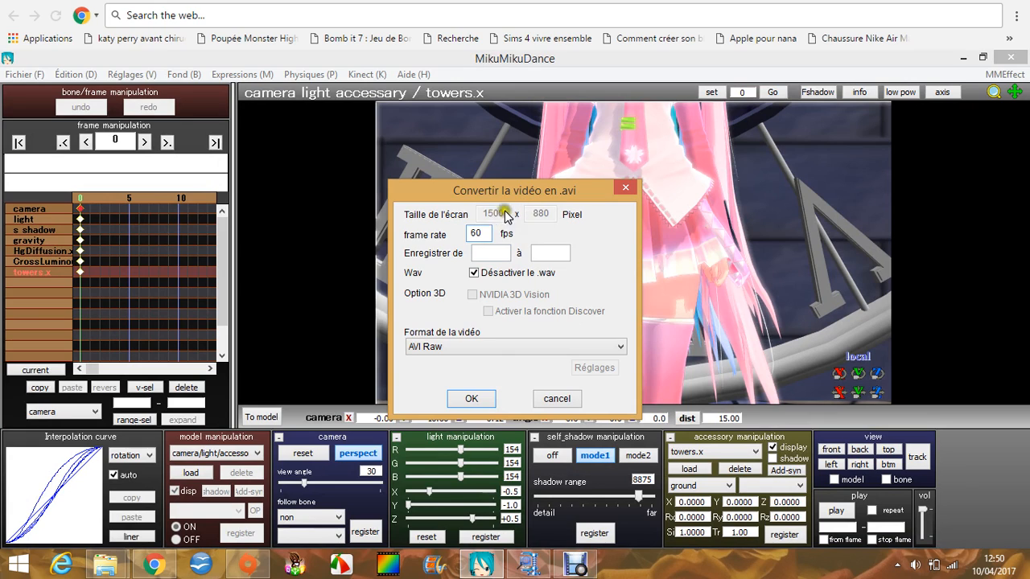
left_click(505, 252)
type("0")
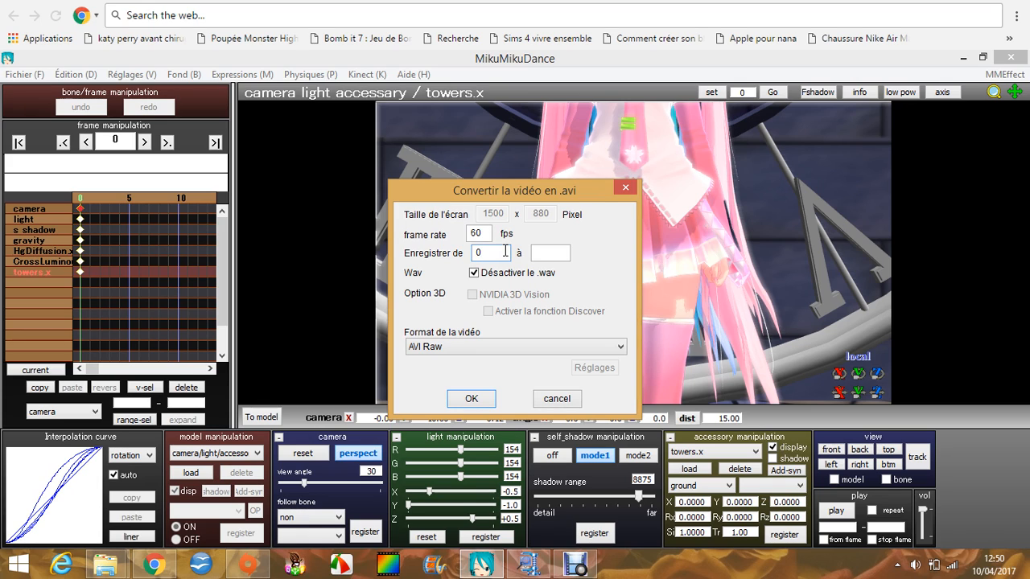
key("Tab")
type("7351")
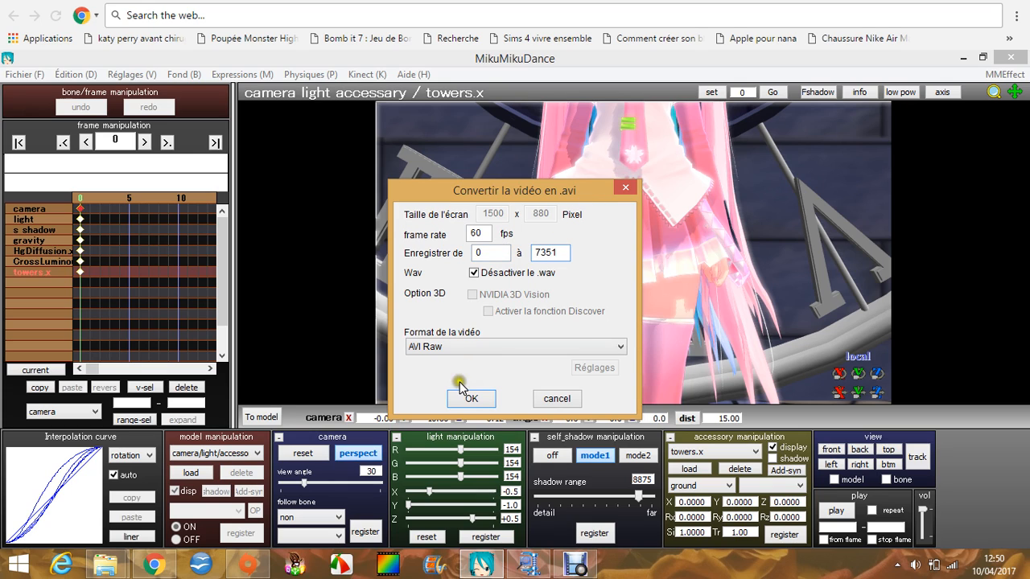
Start rendering the video in the AVI Raw format.
left_click(473, 274)
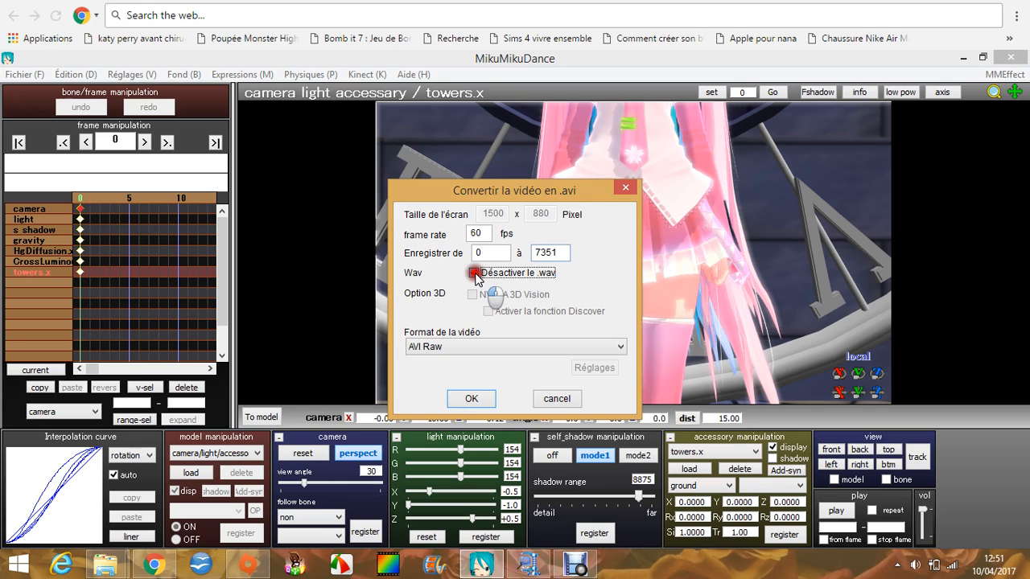
left_click(474, 273)
left_click(471, 401)
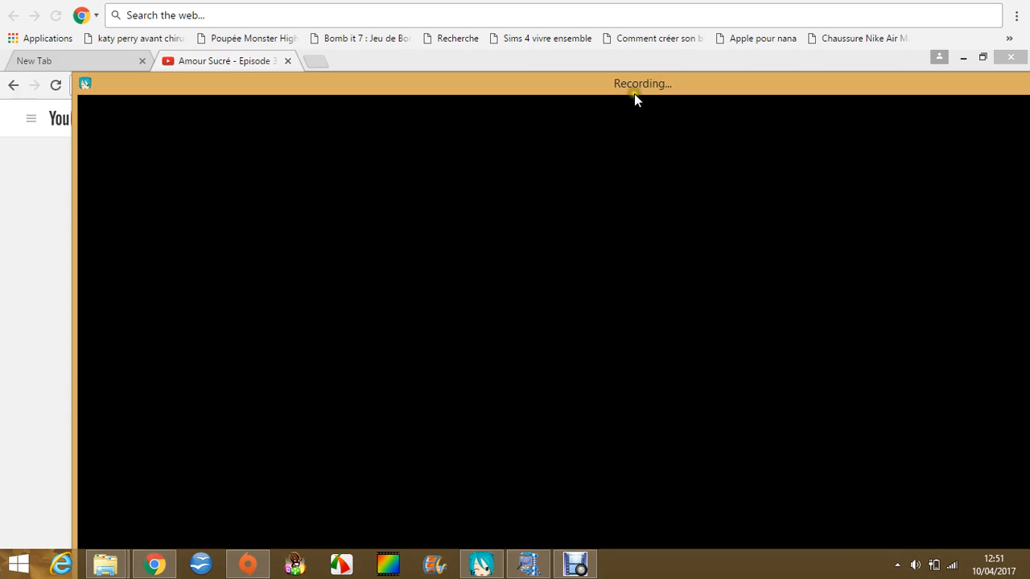
Reposition the video recording window on the screen and minimise it.
left_click_drag(633, 84, 590, 50)
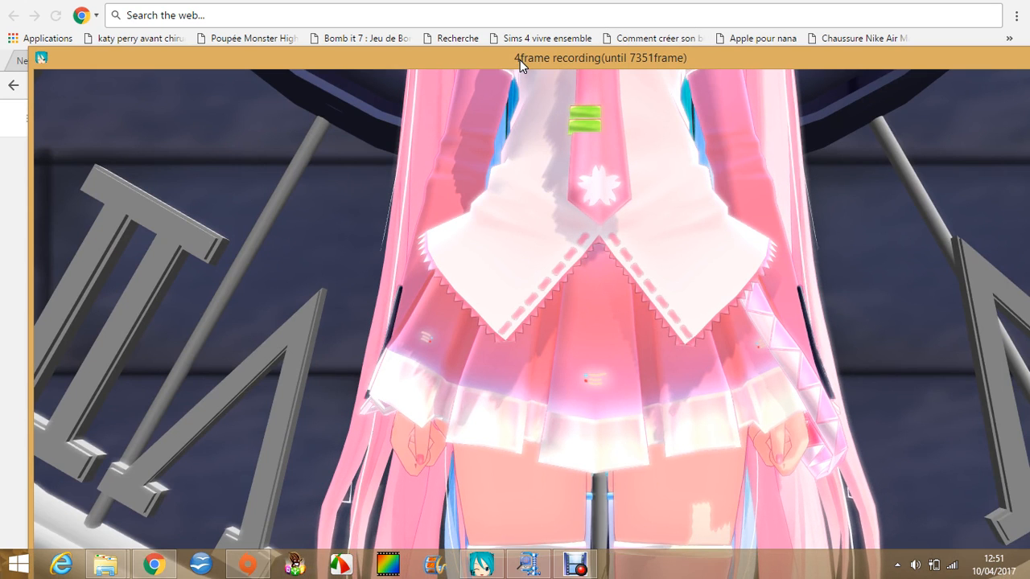
left_click_drag(519, 60, 508, 52)
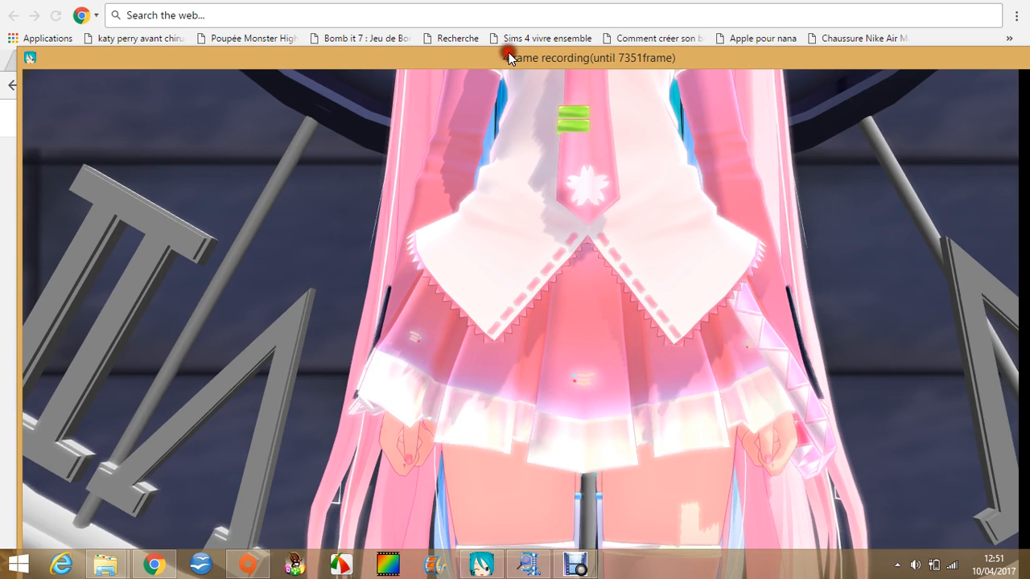
left_click_drag(924, 58, 911, 58)
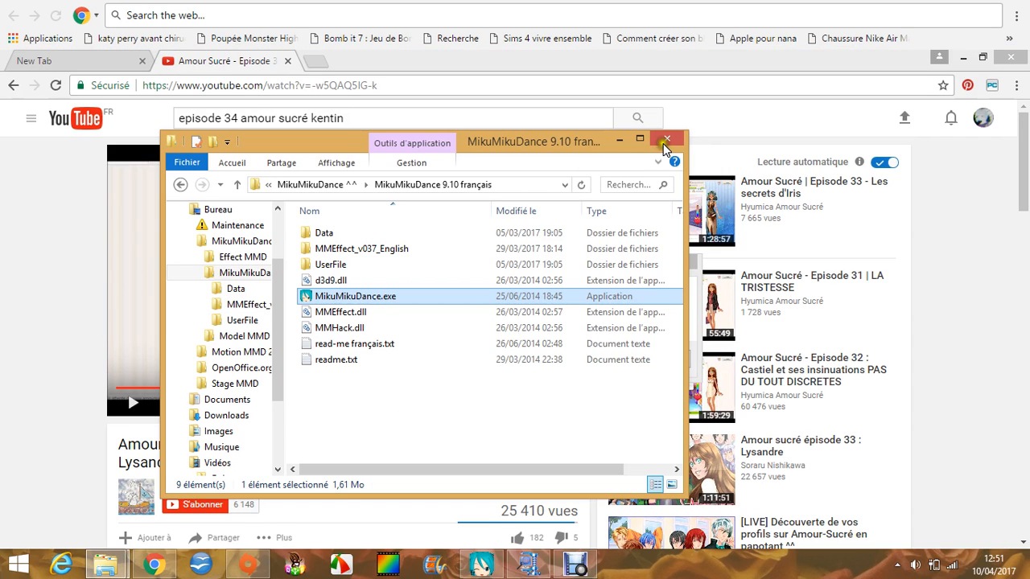
Minimise the Chrome window showing YouTube and close the open File Explorer windows.
left_click(817, 326)
left_click(970, 57)
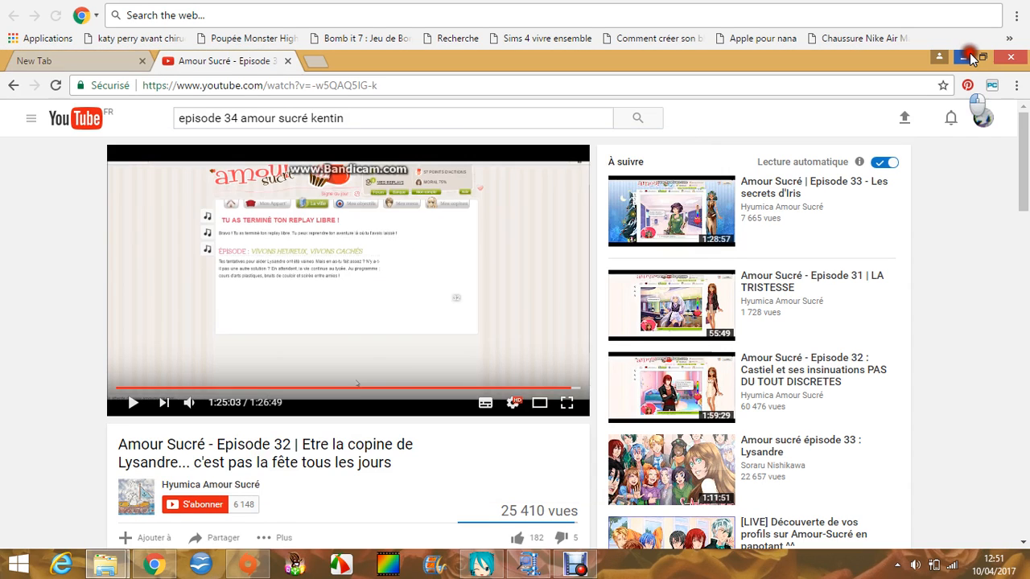
left_click(971, 58)
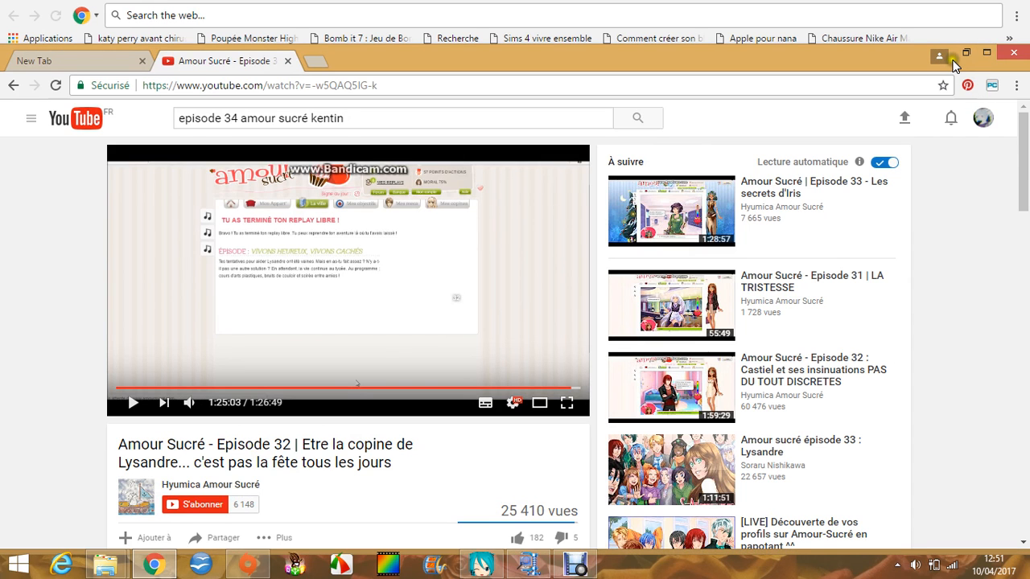
left_click(966, 53)
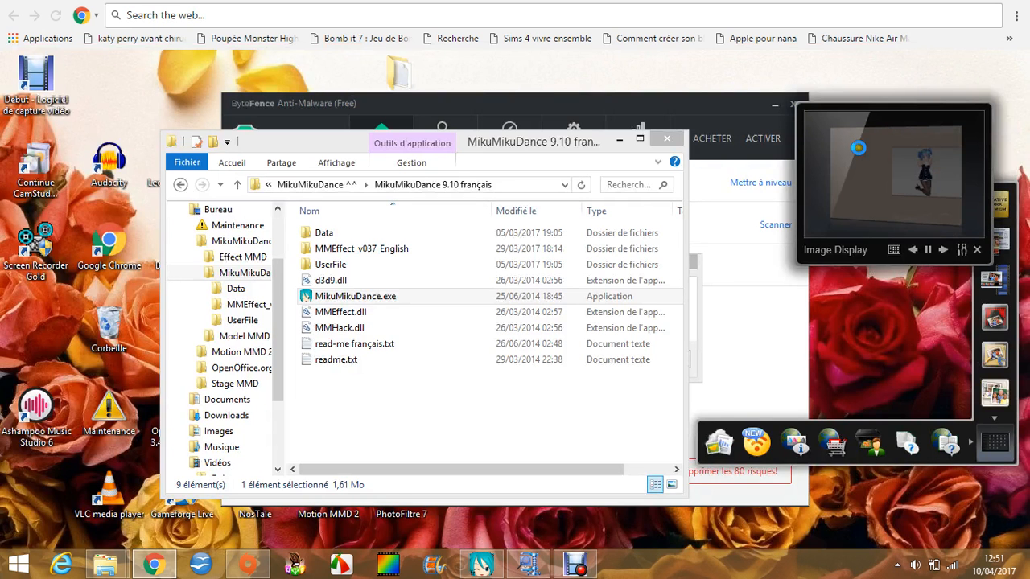
left_click(656, 143)
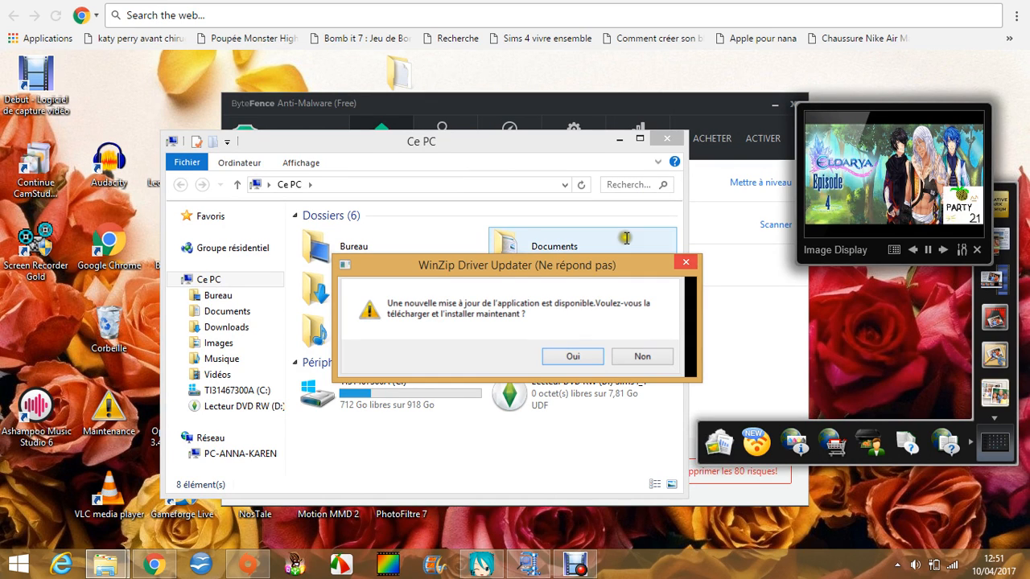
left_click(667, 139)
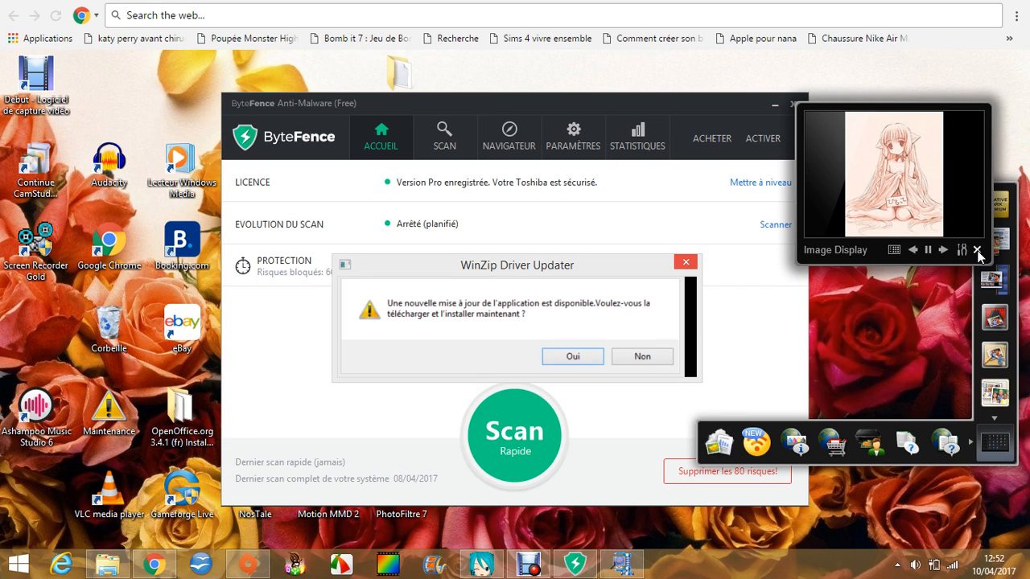
Try to force-close the unresponsive WinZip Driver Updater, peek at the video recording progress, and cancel the updater's information recovery.
left_click(576, 250)
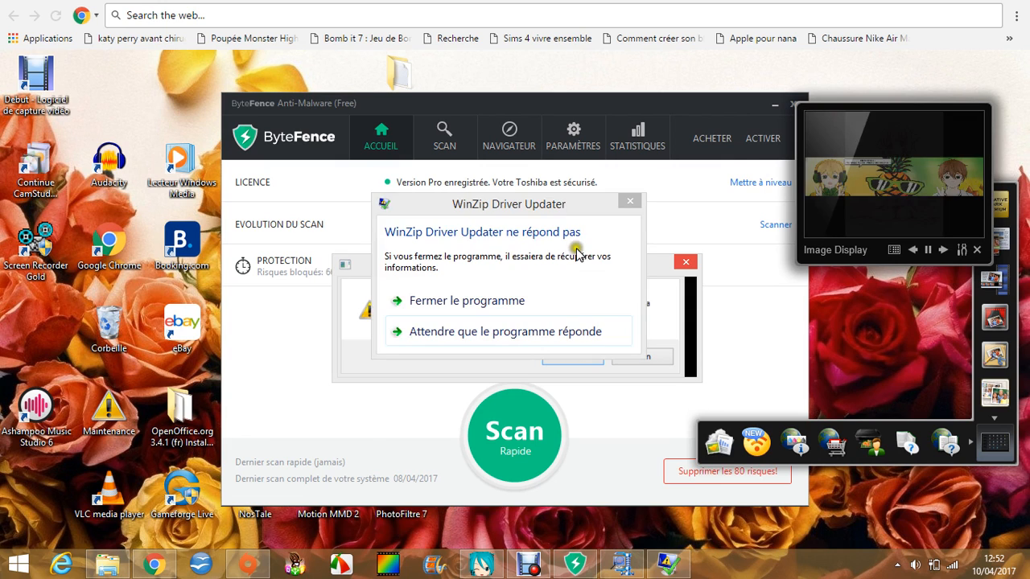
left_click(538, 306)
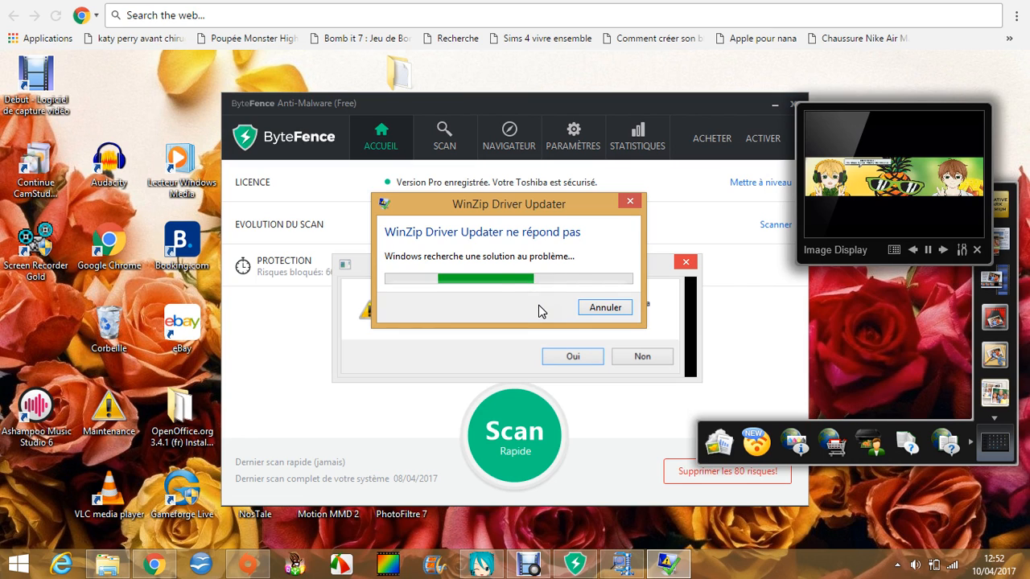
mouse_move(527, 568)
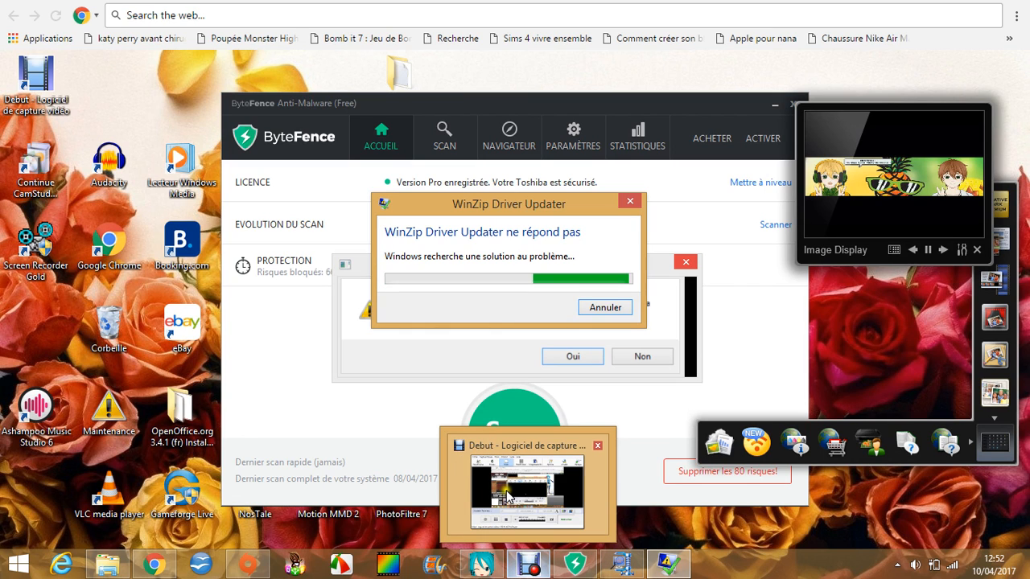
mouse_move(525, 519)
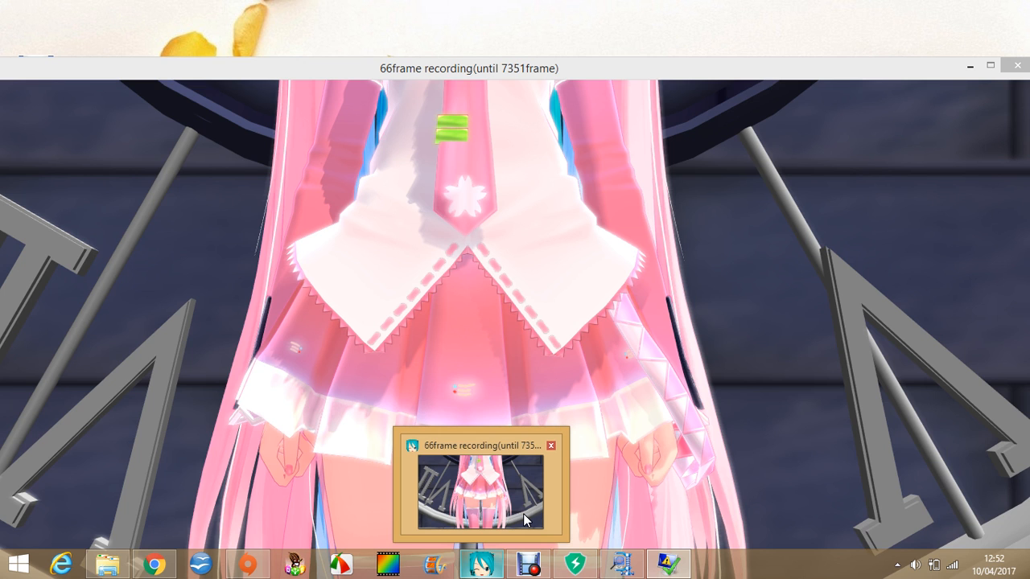
left_click(523, 514)
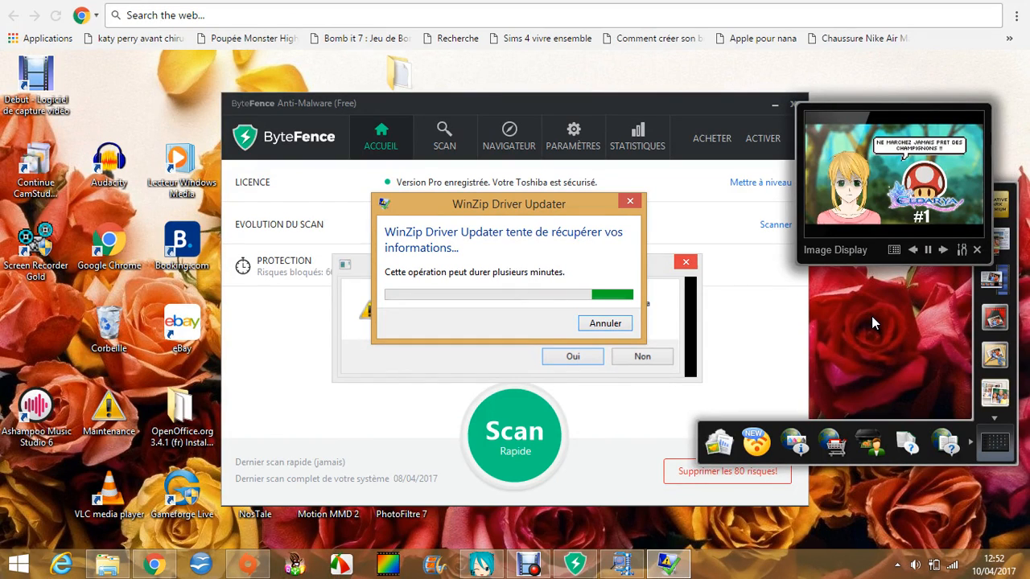
left_click(605, 324)
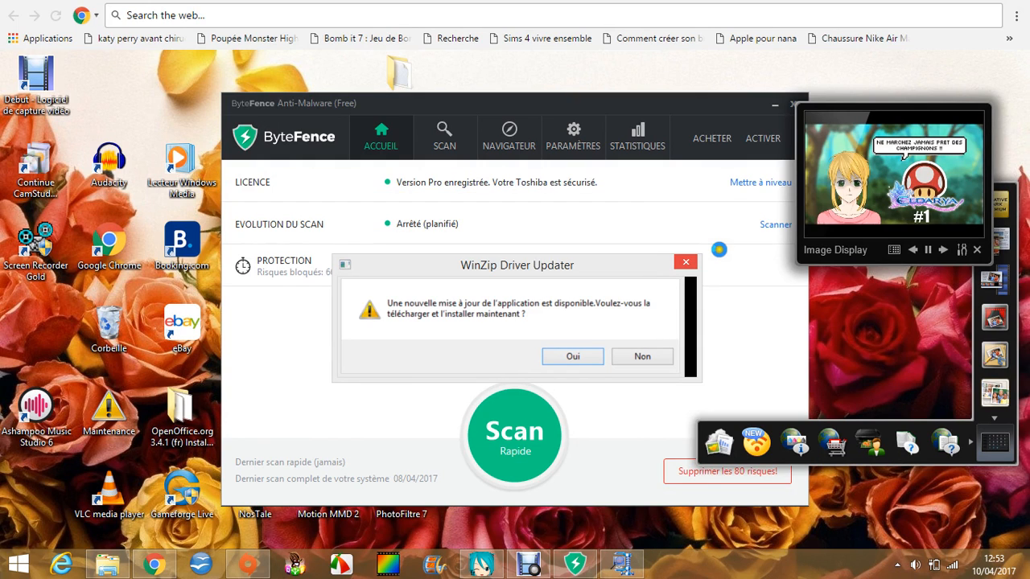